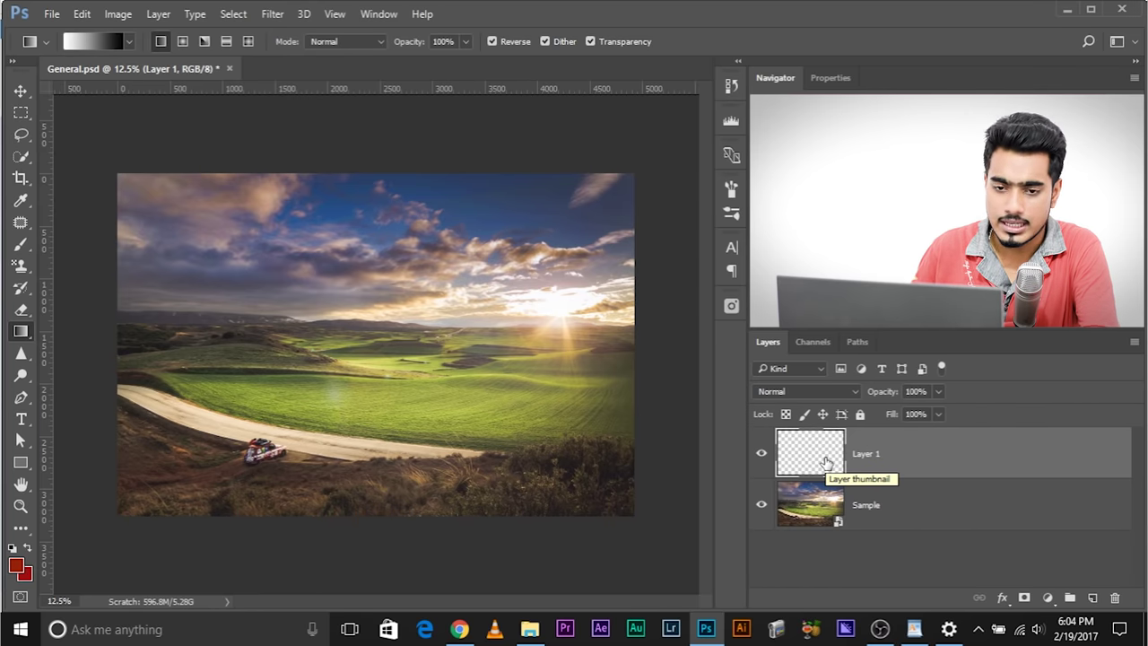
Fill Layer 1 with an unreversed black-to-white linear gradient from the image's top edge to its bottom, and set the layer to Multiply
{"action": "left_click", "coordinate": [21, 310]}
{"action": "left_click", "coordinate": [21, 332]}
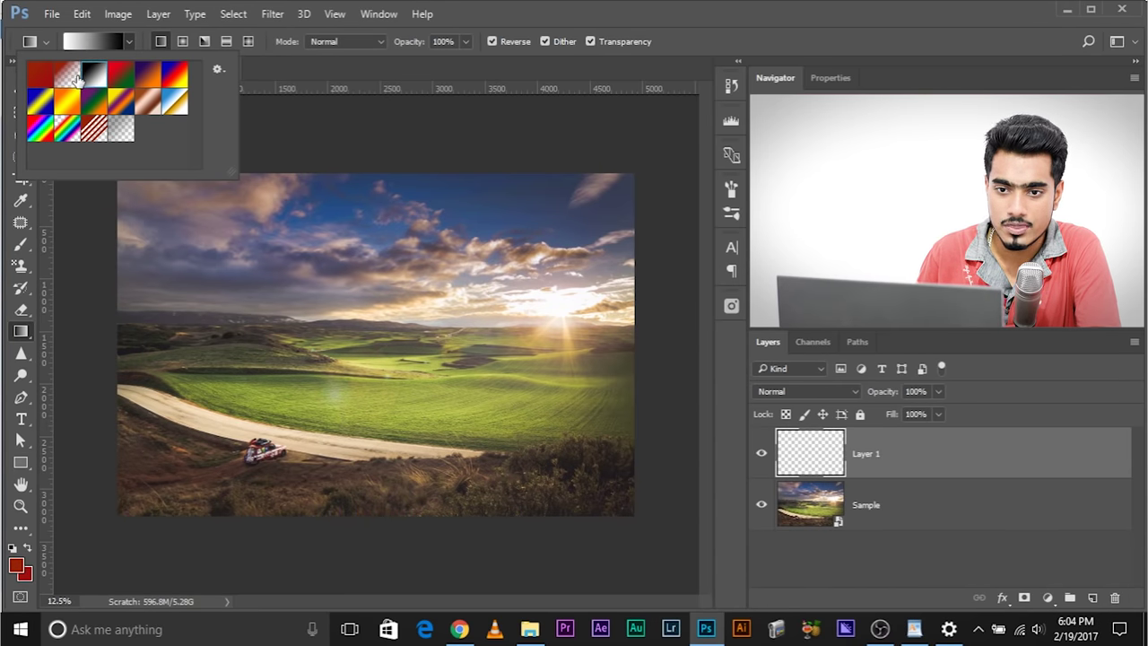
{"action": "left_click", "coordinate": [132, 41]}
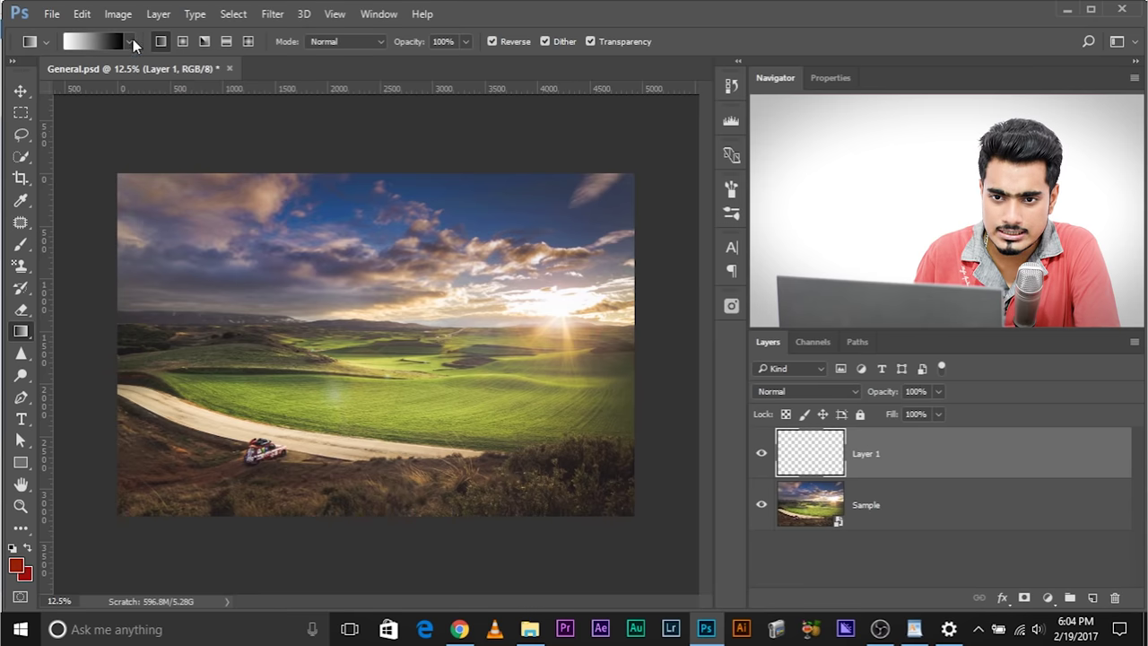
{"action": "left_click", "coordinate": [493, 41]}
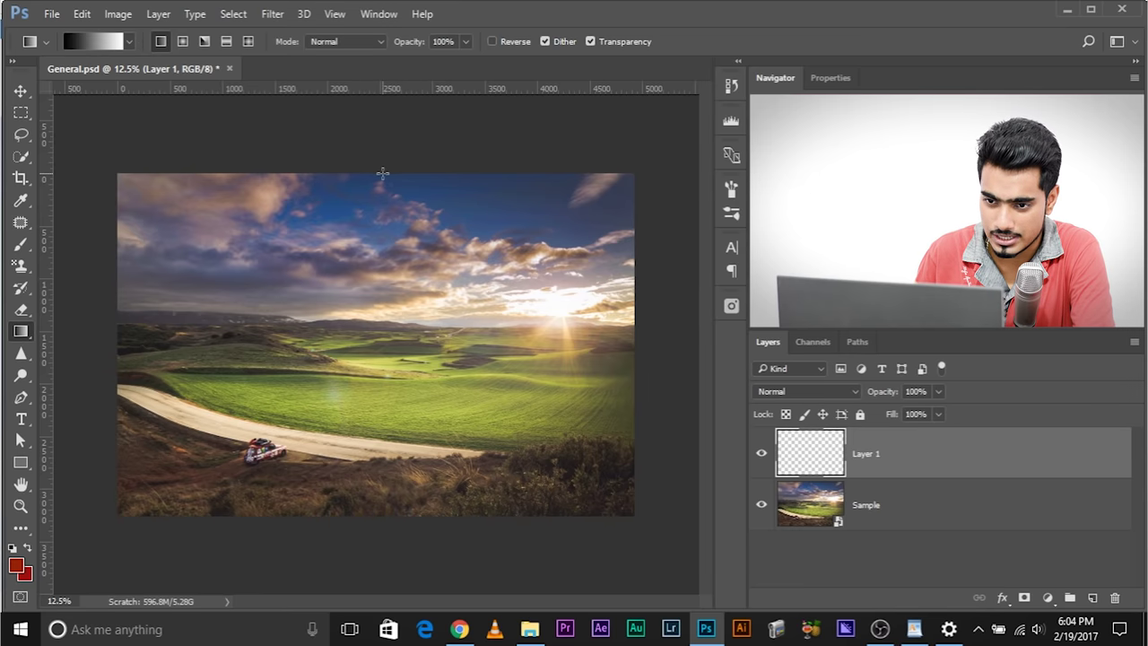
{"action": "left_click_drag", "start_coordinate": [382, 173], "coordinate": [375, 508]}
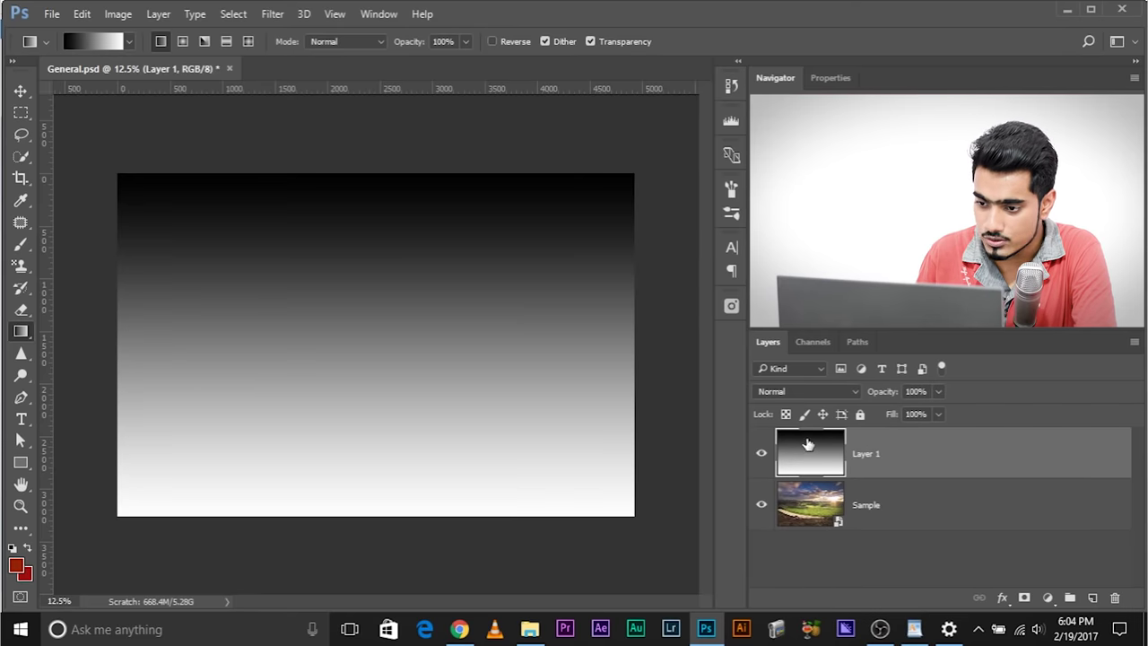
{"action": "left_click", "coordinate": [804, 392]}
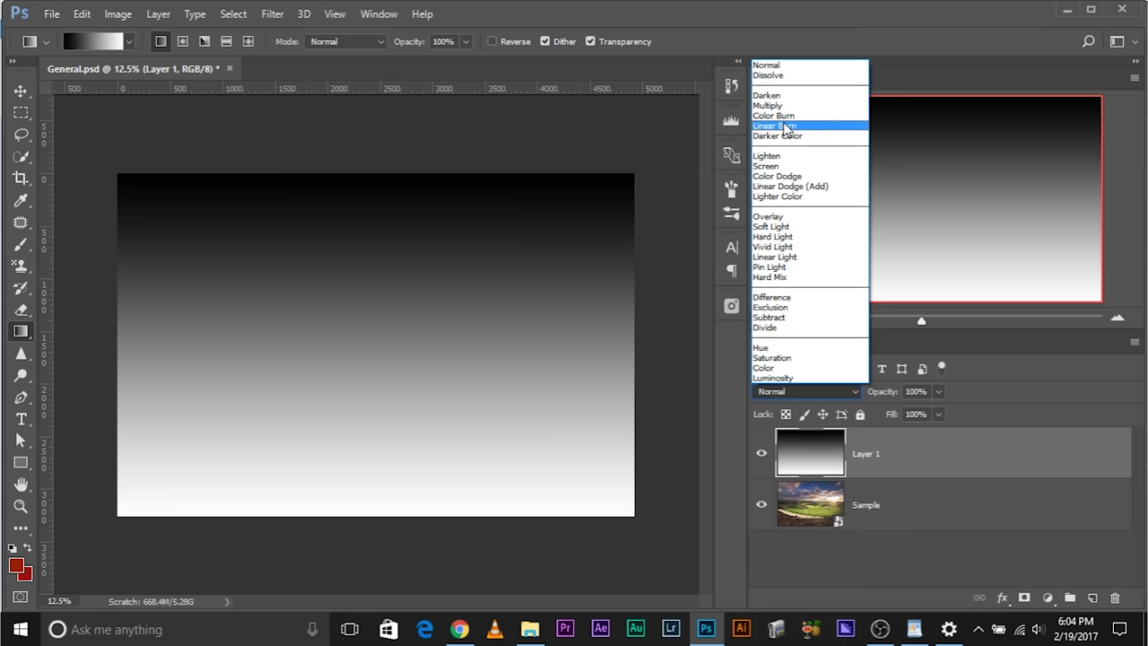
{"action": "left_click", "coordinate": [783, 107]}
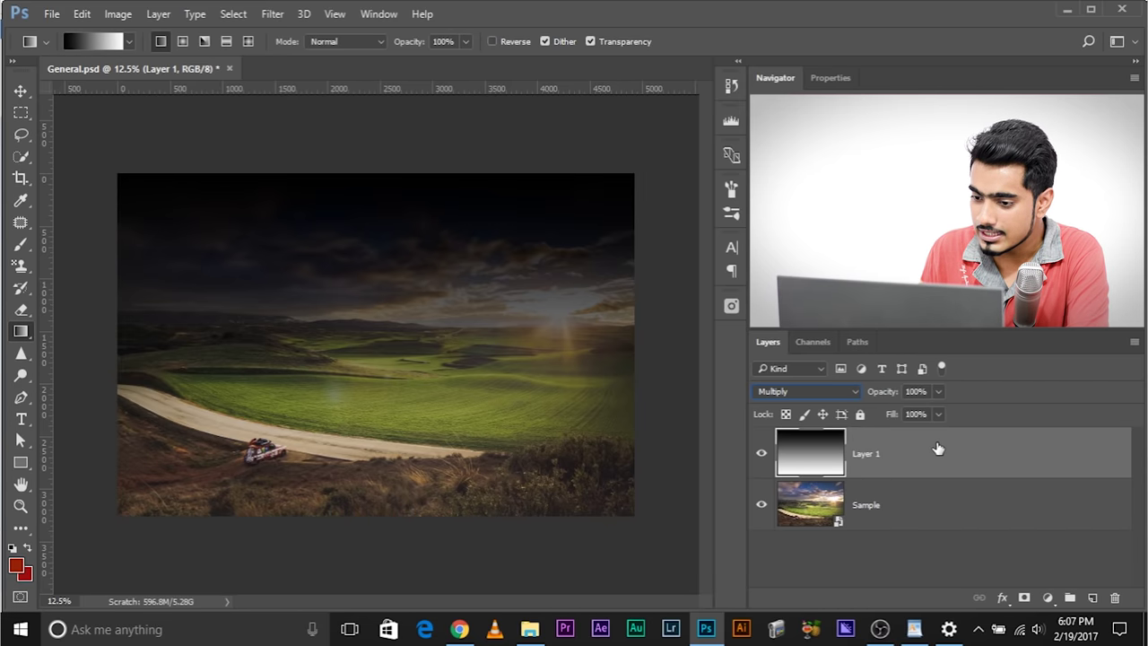
Replace Layer 1 with a new empty layer and try a black-centred radial gradient from the middle of the image
{"action": "left_click_drag", "start_coordinate": [936, 449], "coordinate": [1114, 597]}
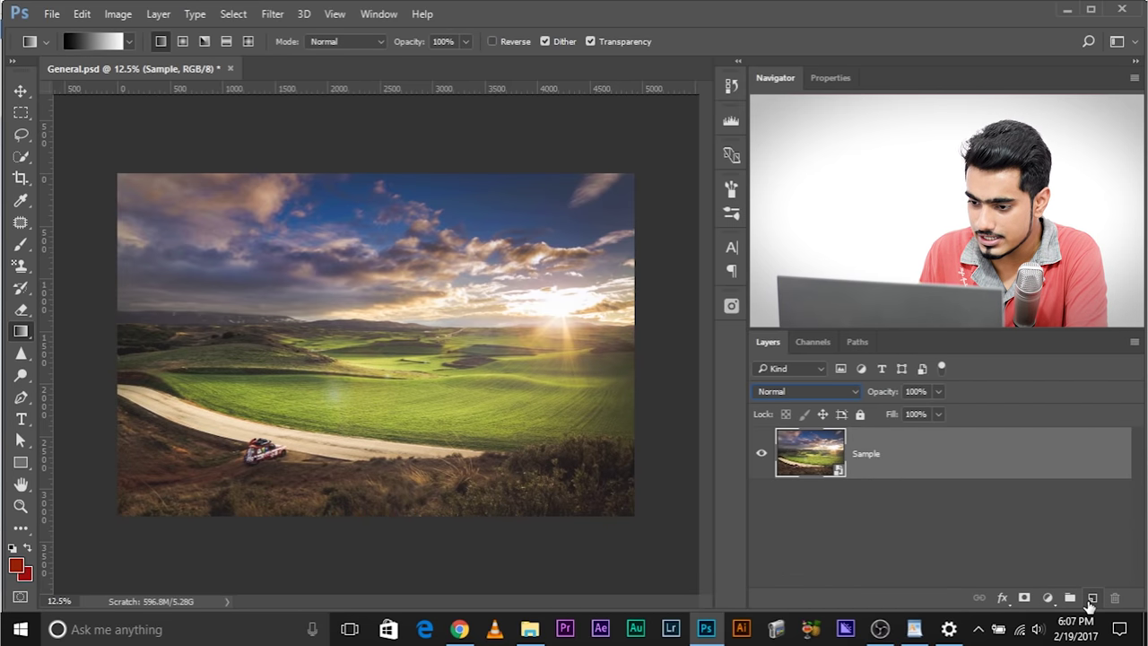
{"action": "left_click", "coordinate": [1091, 598]}
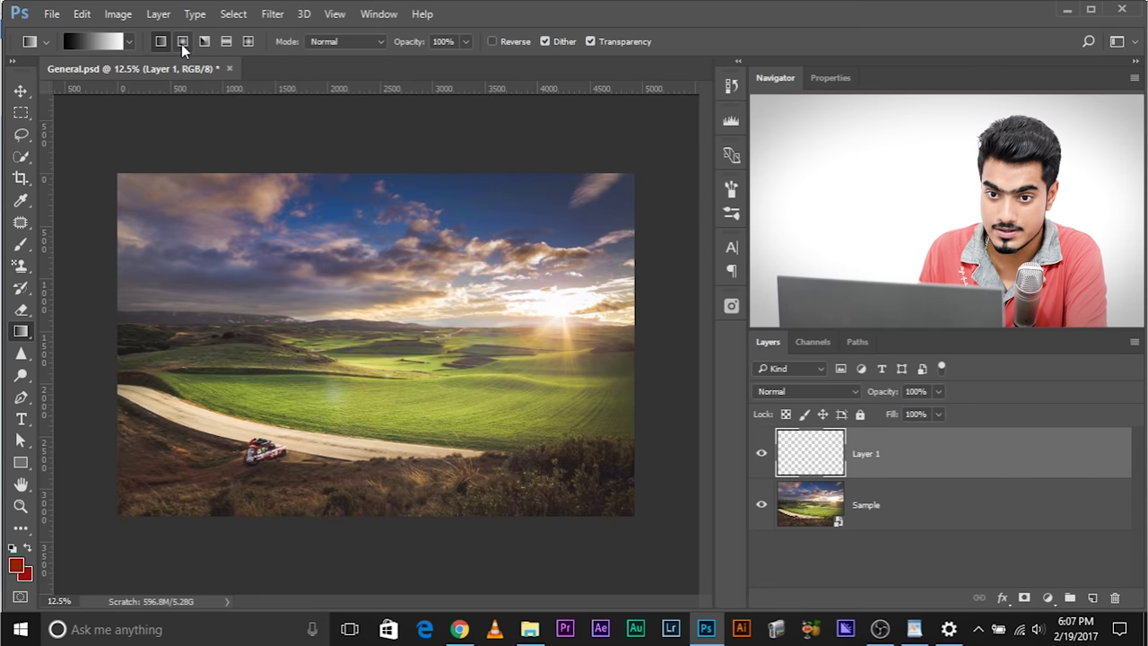
{"action": "left_click_drag", "start_coordinate": [373, 326], "coordinate": [625, 535]}
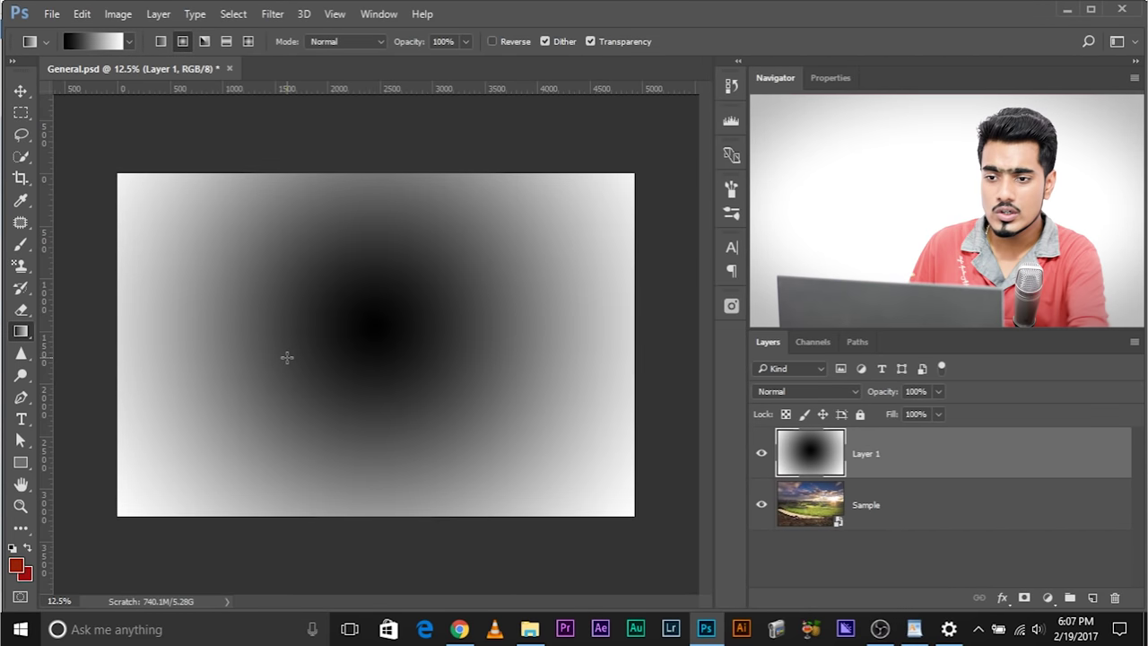
{"action": "key", "text": "ctrl+z"}
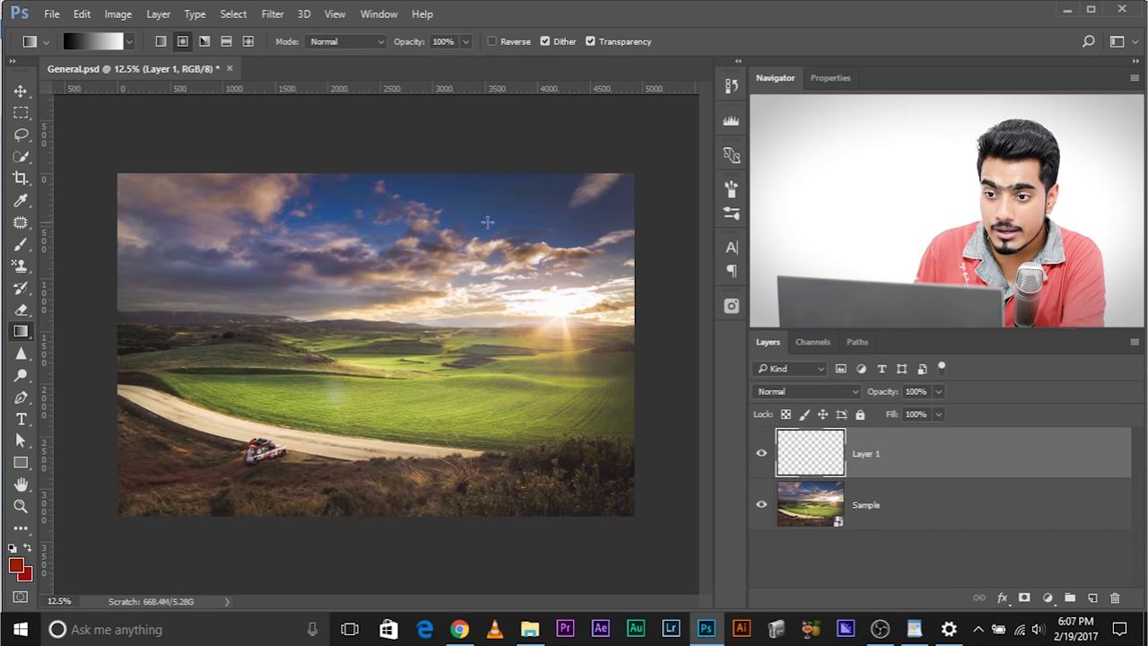
Fill the empty layer with a reversed radial gradient, white at the image centre and darkening past the lower-right corner
{"action": "left_click", "coordinate": [491, 42]}
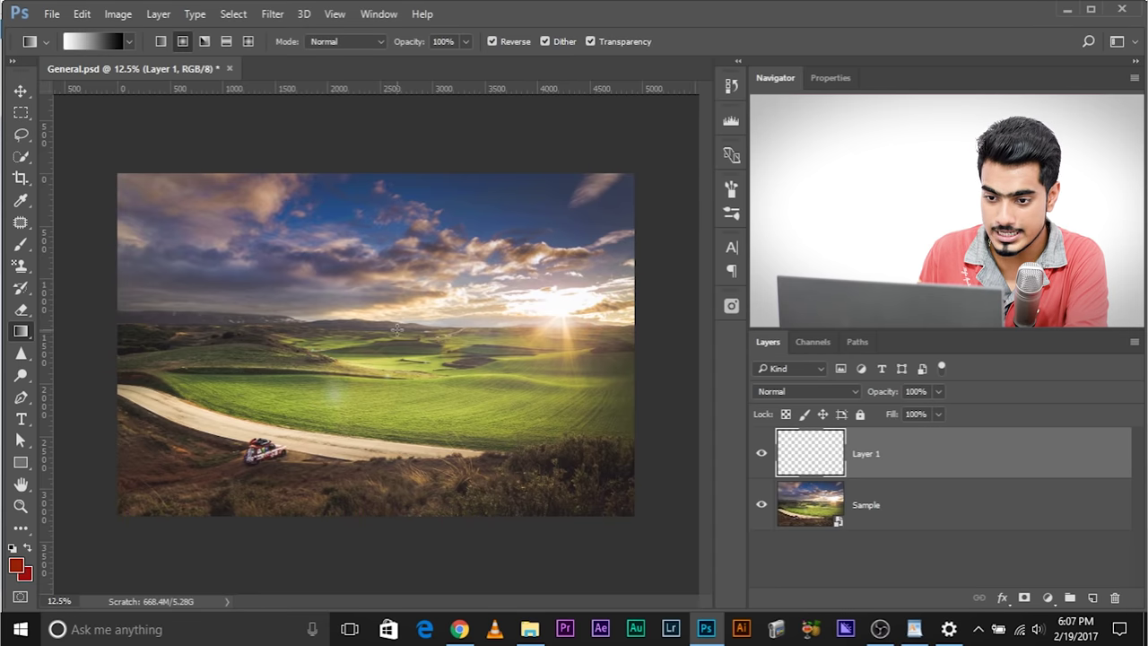
{"action": "left_click_drag", "start_coordinate": [374, 338], "coordinate": [749, 607]}
{"action": "left_click_drag", "start_coordinate": [698, 576], "coordinate": [698, 576]}
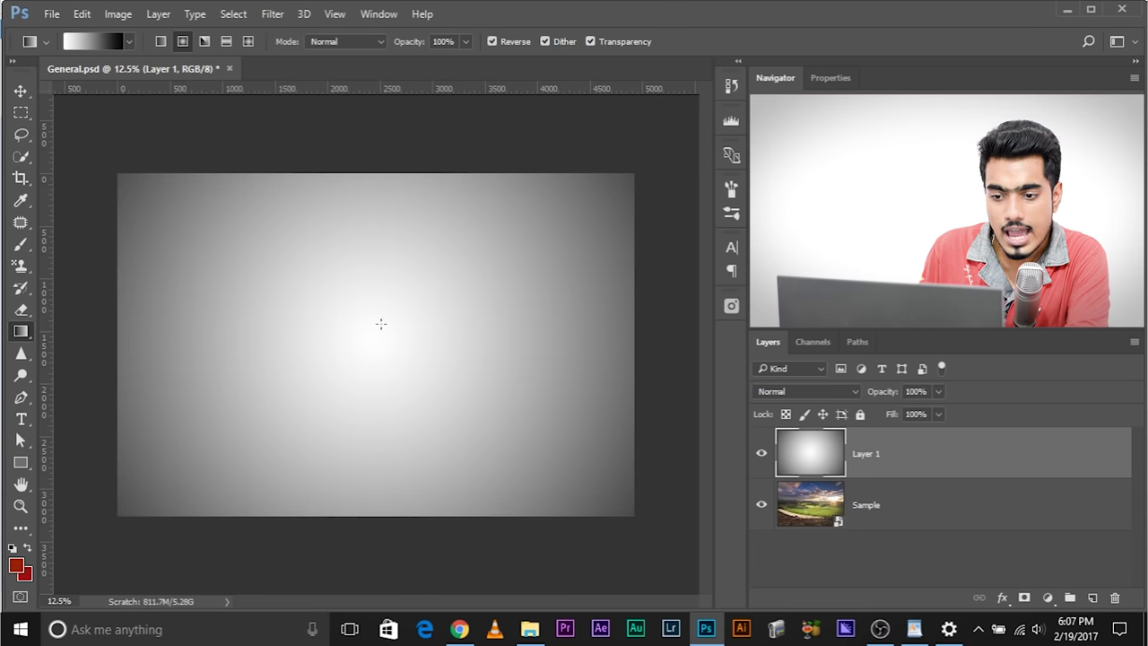
Set the radial gradient layer's blend mode to Multiply, and hide it to compare with the original photo
{"action": "left_click", "coordinate": [849, 392]}
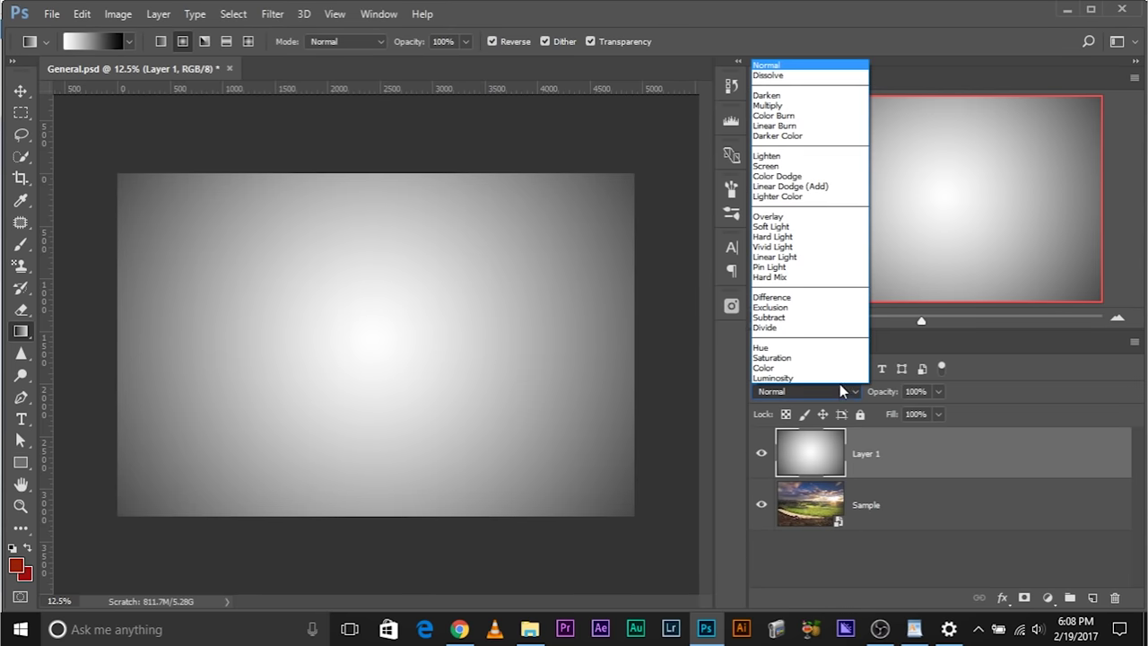
{"action": "left_click", "coordinate": [796, 108]}
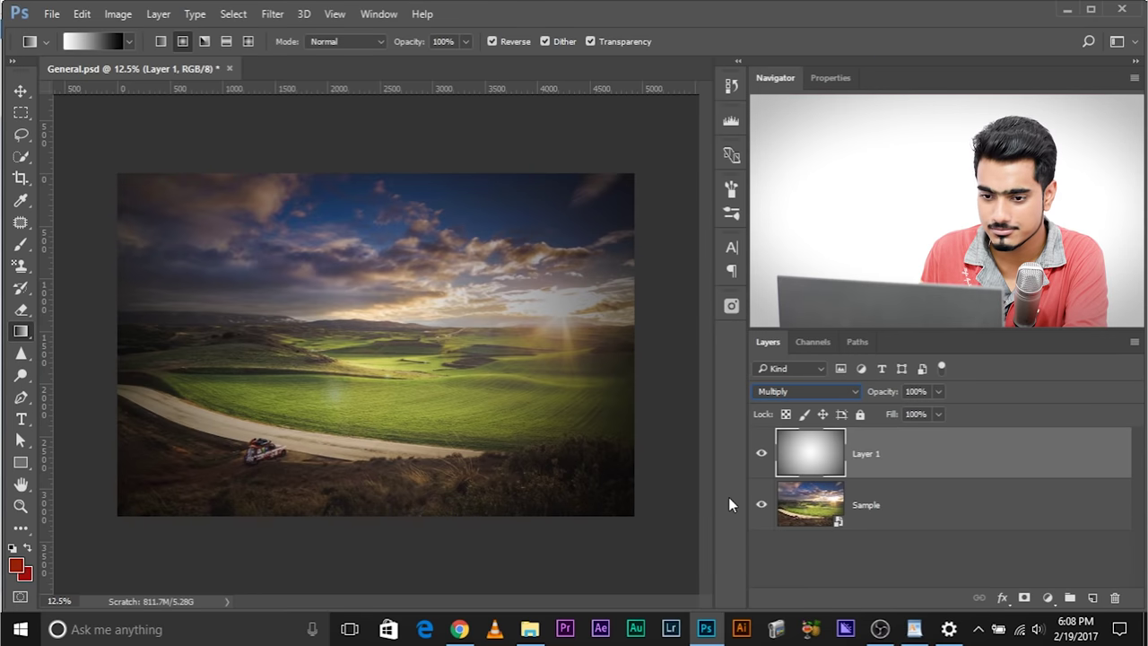
{"action": "left_click", "coordinate": [759, 455]}
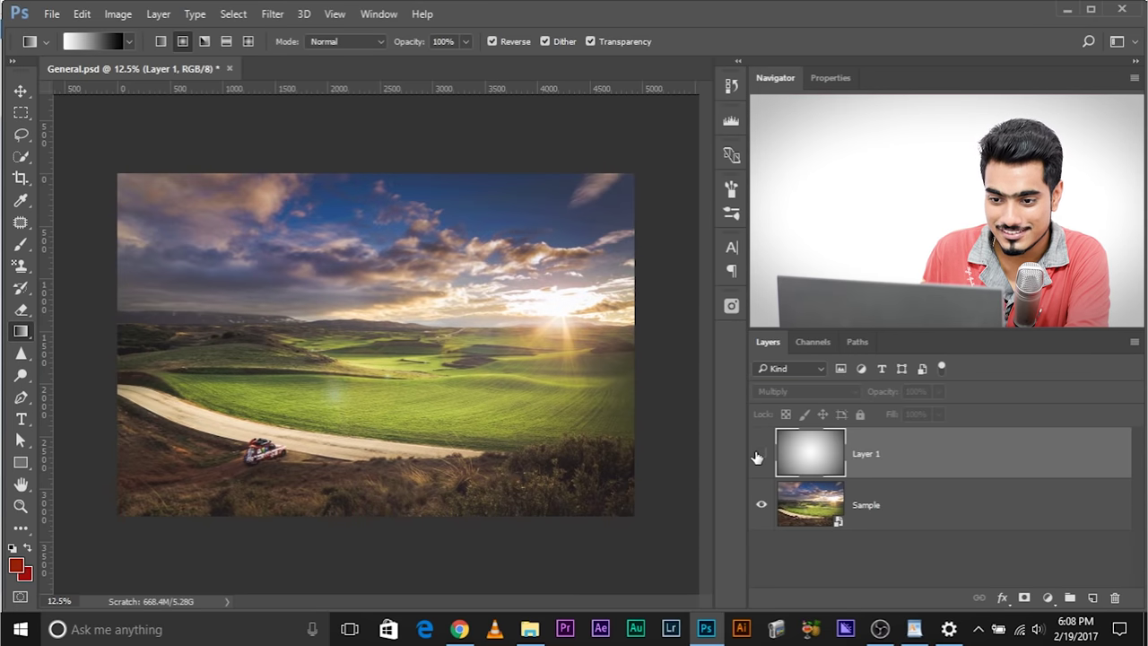
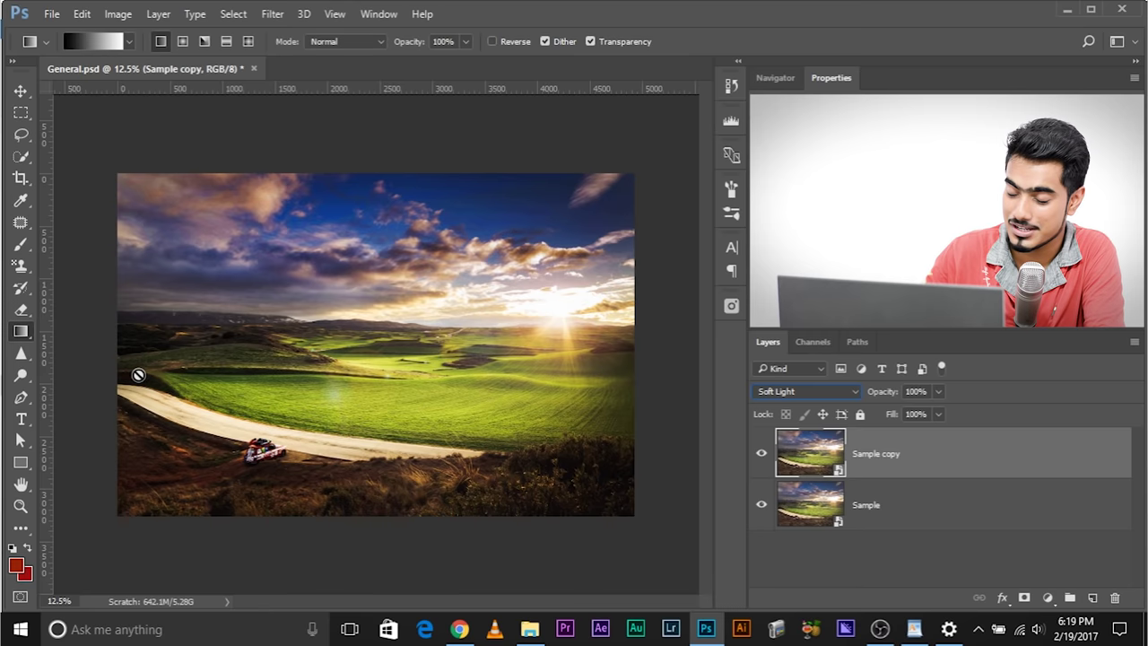
Preview the Soft Light Sample copy layer's opacity, ending at 100%, and toggle its visibility to compare the contrast
{"action": "left_click", "coordinate": [938, 392]}
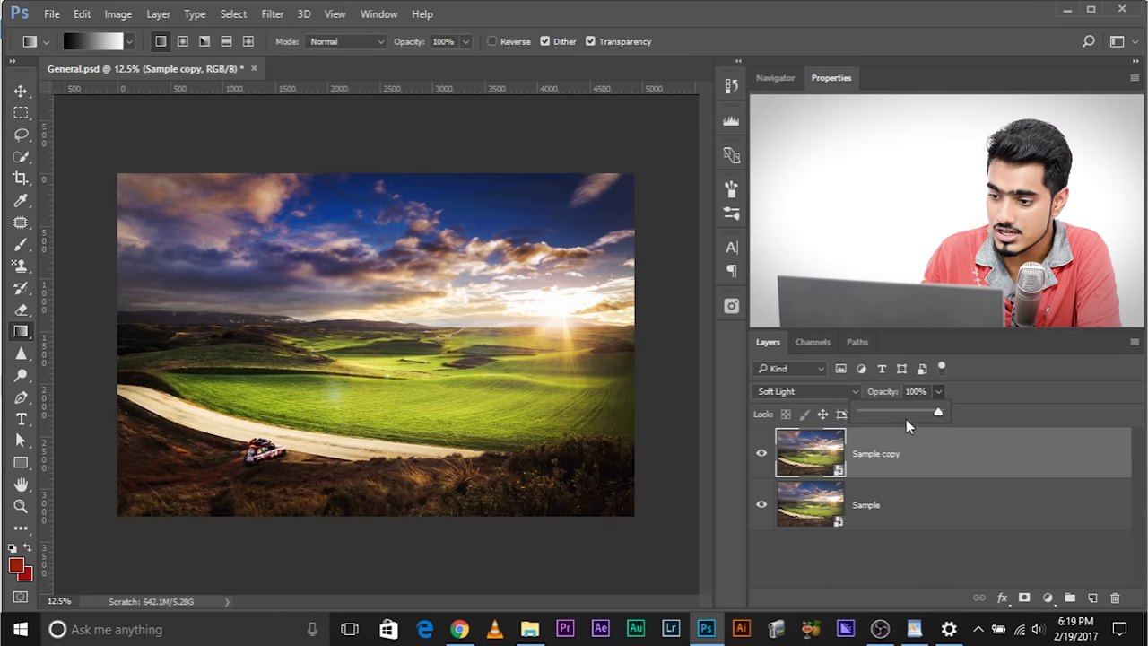
{"action": "left_click_drag", "start_coordinate": [910, 408], "coordinate": [972, 412]}
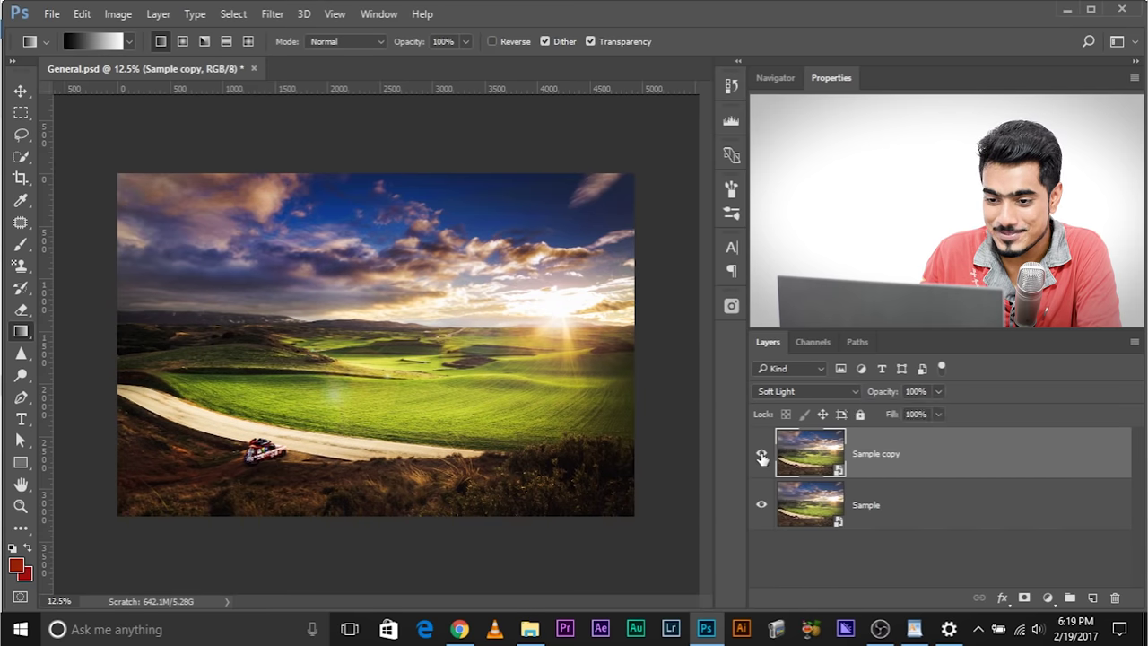
{"action": "left_click", "coordinate": [761, 455]}
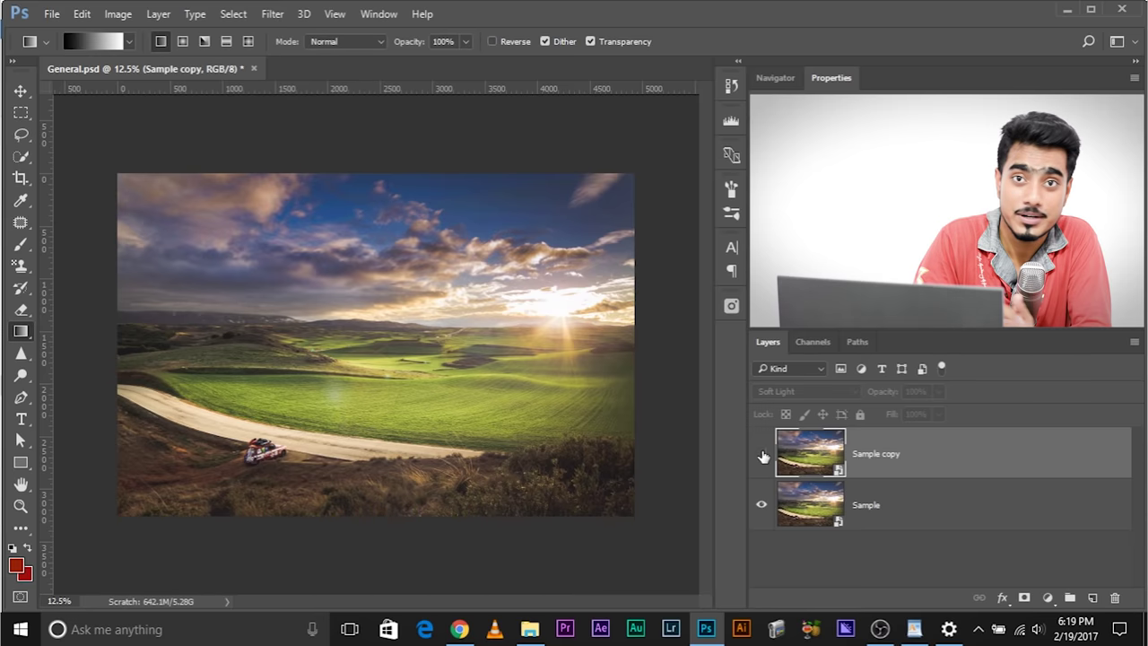
{"action": "left_click", "coordinate": [761, 454]}
Set the Sample copy layer's blend mode back to Normal
{"action": "left_click", "coordinate": [797, 388]}
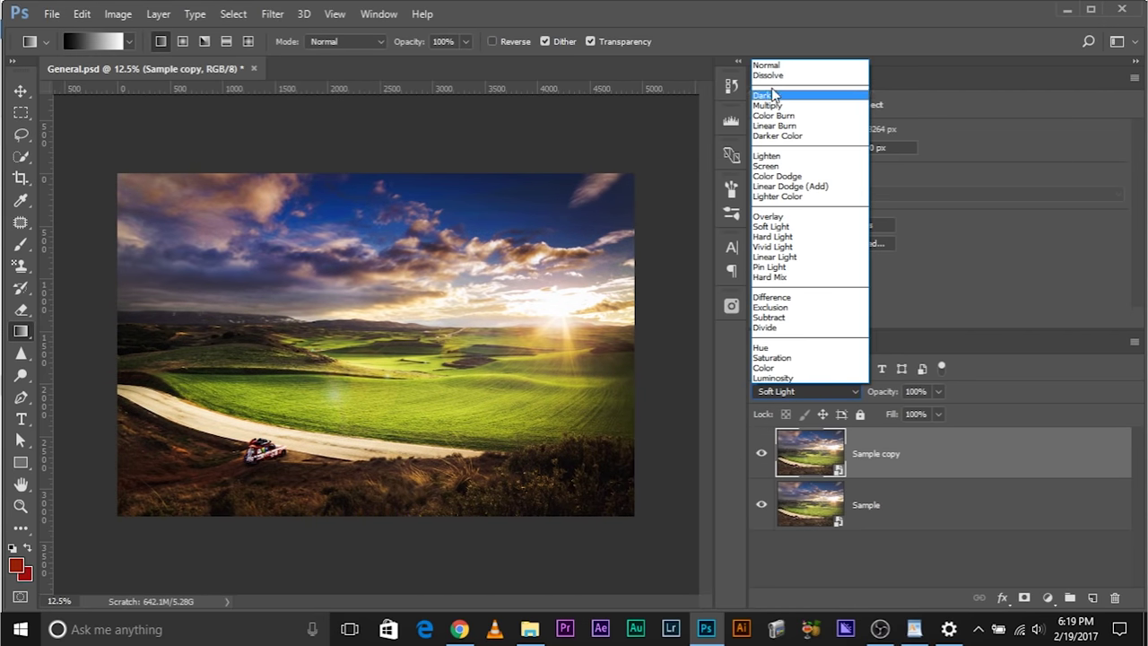
{"action": "key", "text": "Escape"}
{"action": "key", "text": "shift+alt+n"}
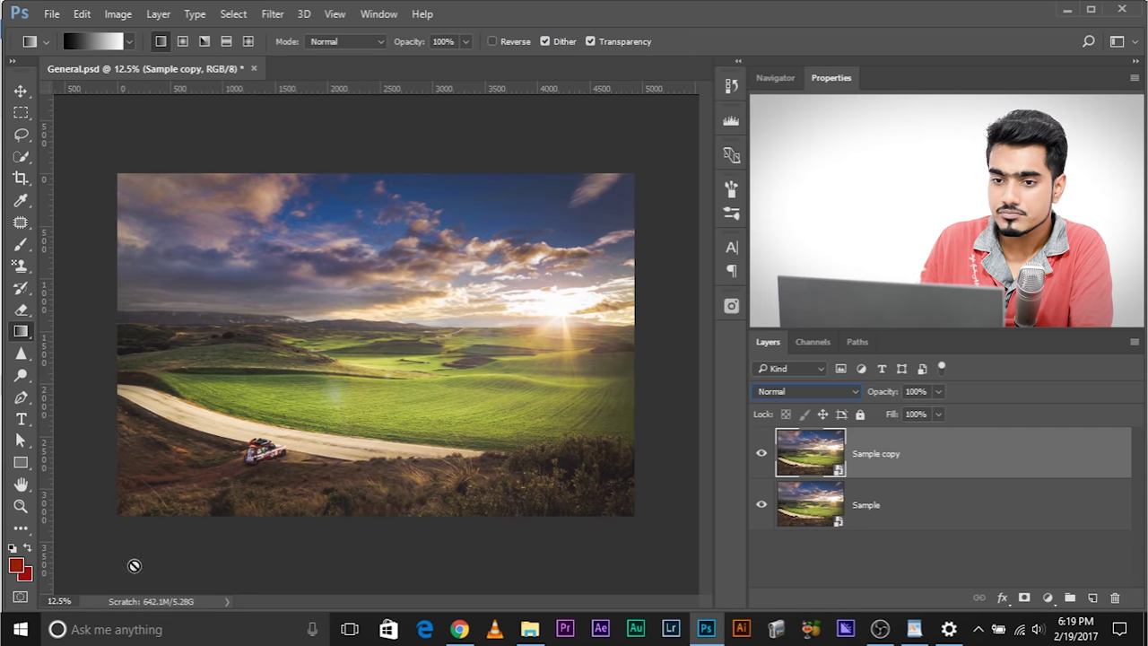
Start a High Pass filter on the Sample copy layer and try a radius of 3.2 pixels, checking the edges up close
{"action": "left_click", "coordinate": [271, 14]}
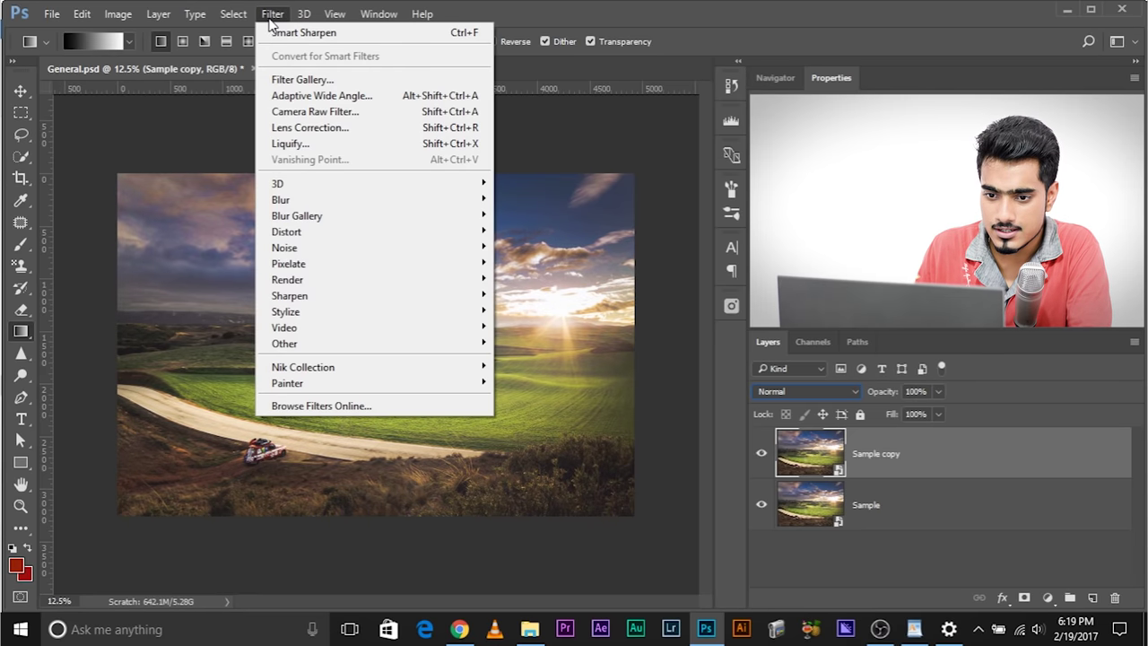
{"action": "mouse_move", "coordinate": [467, 347]}
{"action": "left_click", "coordinate": [512, 361]}
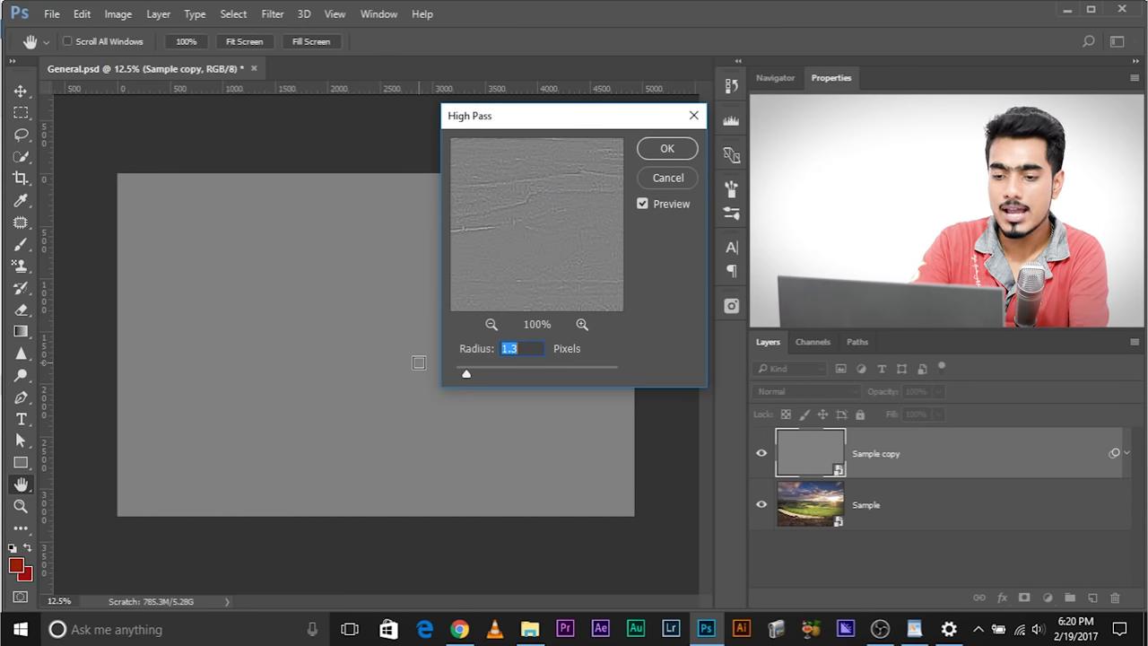
{"action": "scroll", "coordinate": [418, 362], "scroll_direction": "up", "scroll_amount": 8}
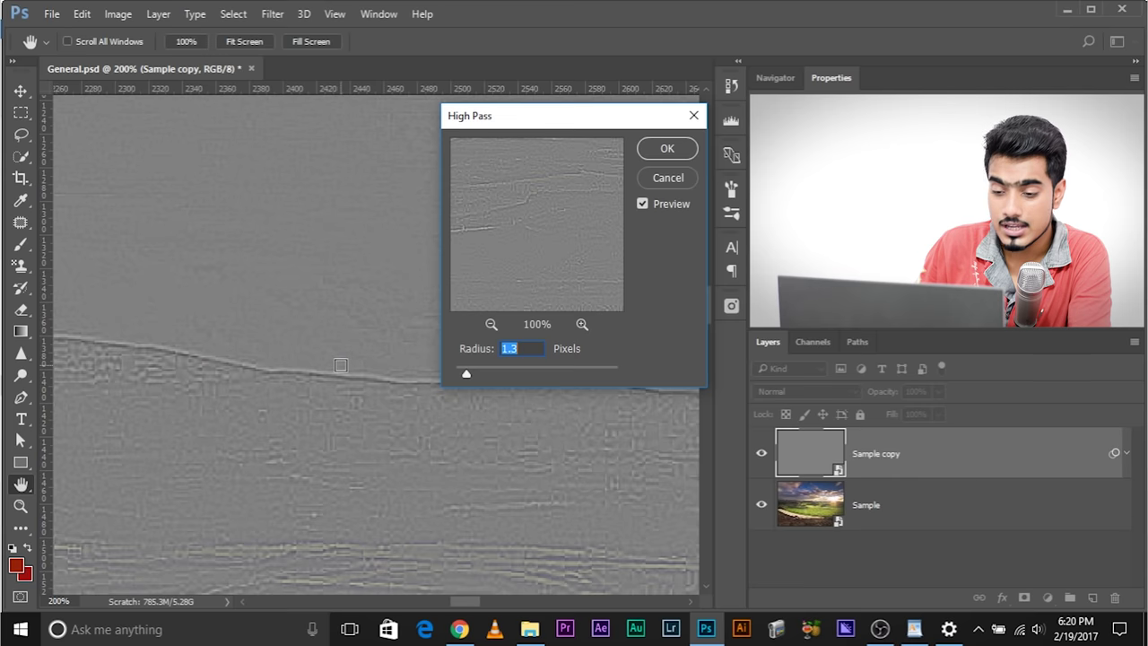
{"action": "left_click", "coordinate": [483, 372]}
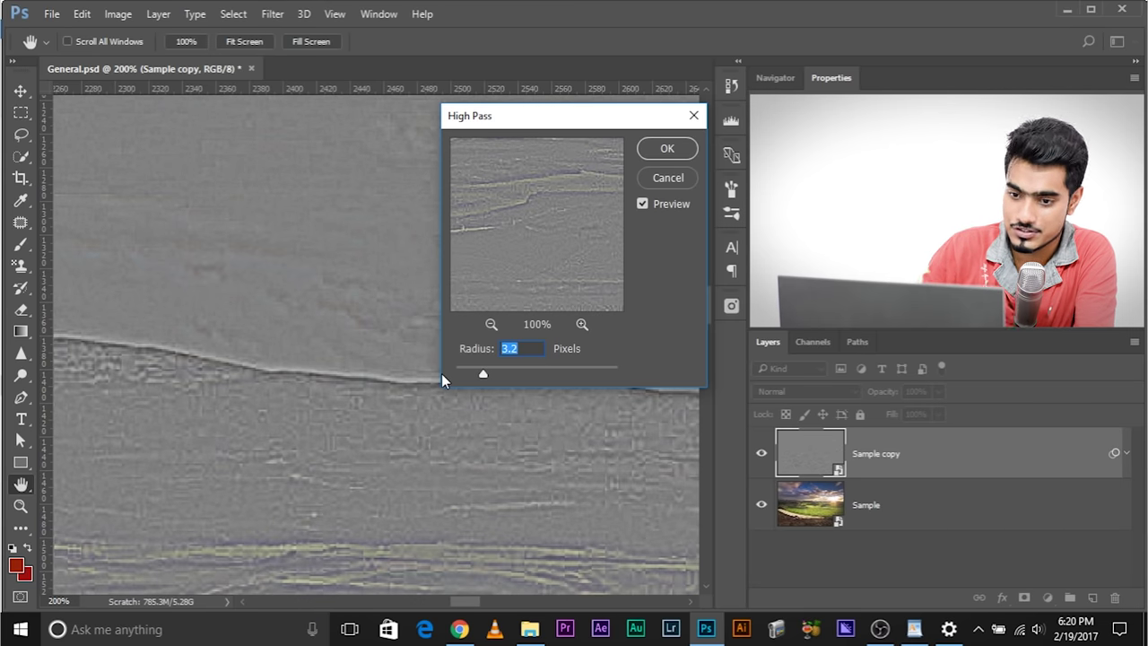
{"action": "scroll", "coordinate": [441, 373], "scroll_direction": "down", "scroll_amount": 2}
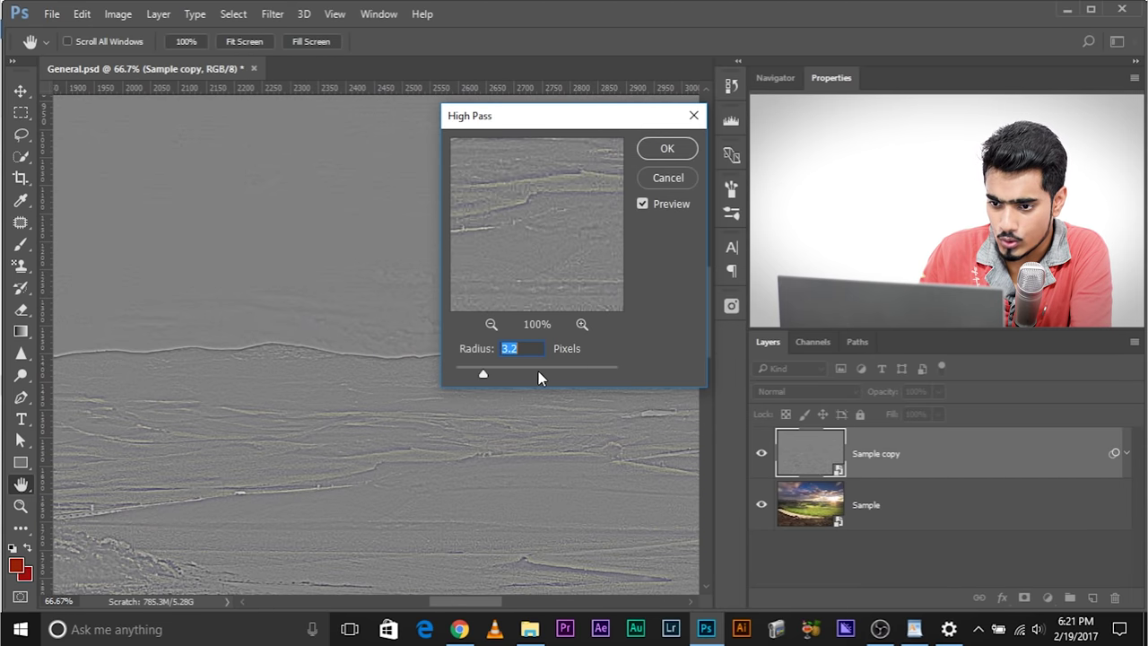
Try High Pass radii of 31.8 and 0.4 pixels to compare how much edge detail each one picks up
{"action": "left_click_drag", "start_coordinate": [541, 377], "coordinate": [535, 375]}
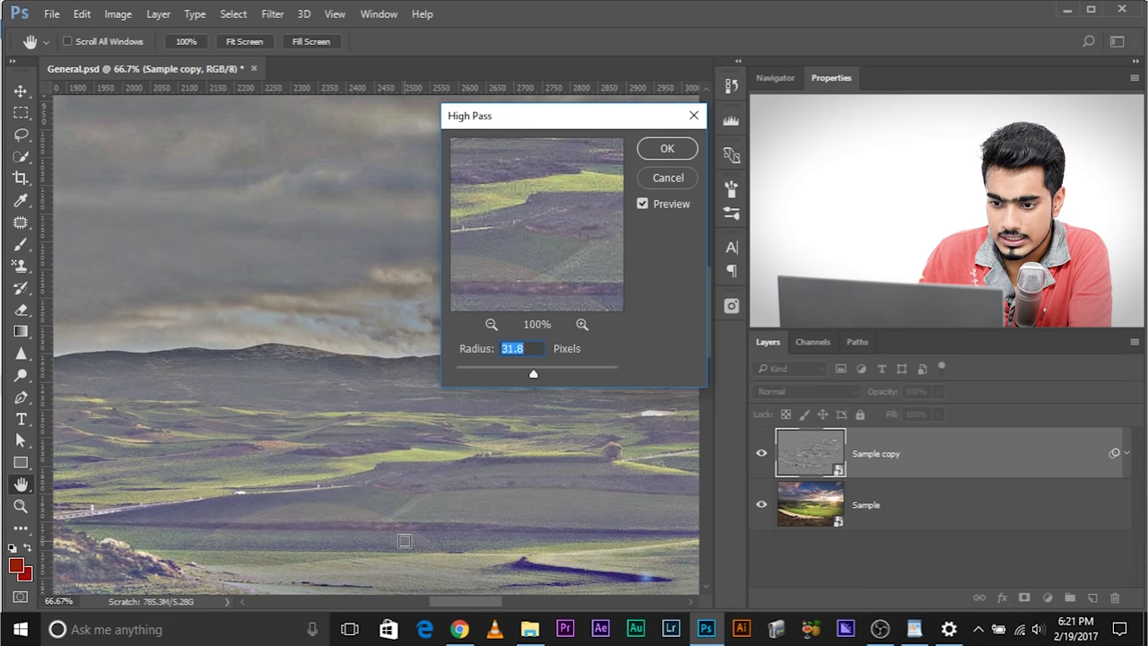
{"action": "scroll", "coordinate": [402, 441], "scroll_direction": "down", "scroll_amount": 3}
{"action": "scroll", "coordinate": [402, 440], "scroll_direction": "right", "scroll_amount": 3}
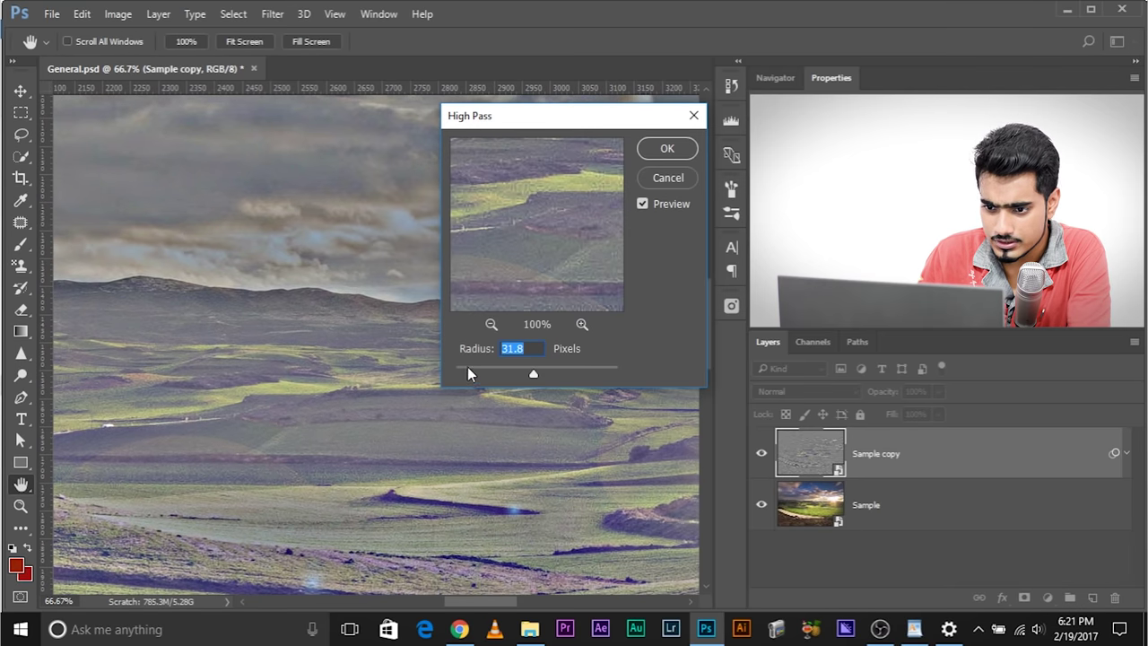
{"action": "left_click_drag", "start_coordinate": [470, 370], "coordinate": [458, 376]}
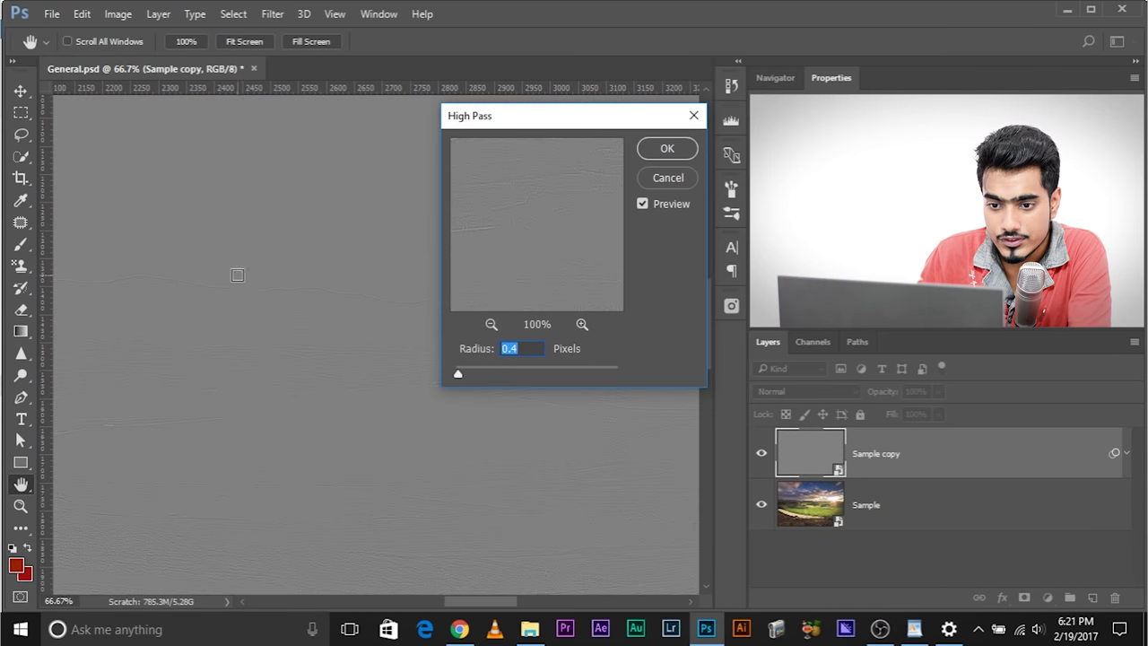
Set the High Pass radius to 2.7 pixels and apply the filter to the Sample copy layer
{"action": "left_click_drag", "start_coordinate": [470, 370], "coordinate": [480, 375]}
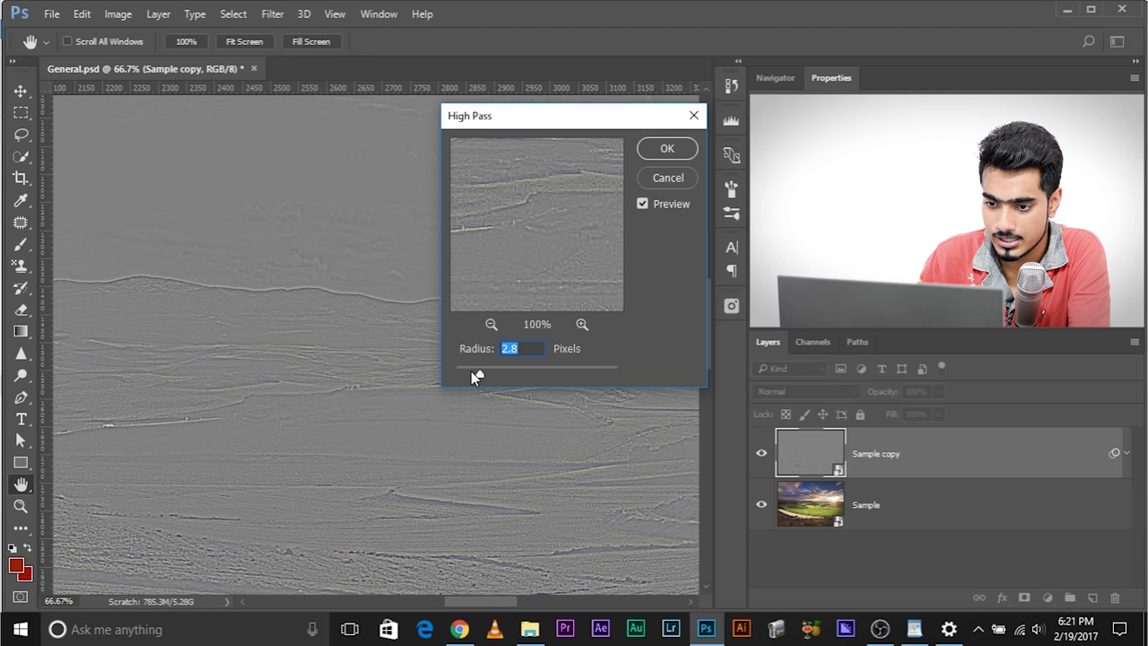
{"action": "left_click_drag", "start_coordinate": [475, 370], "coordinate": [479, 372]}
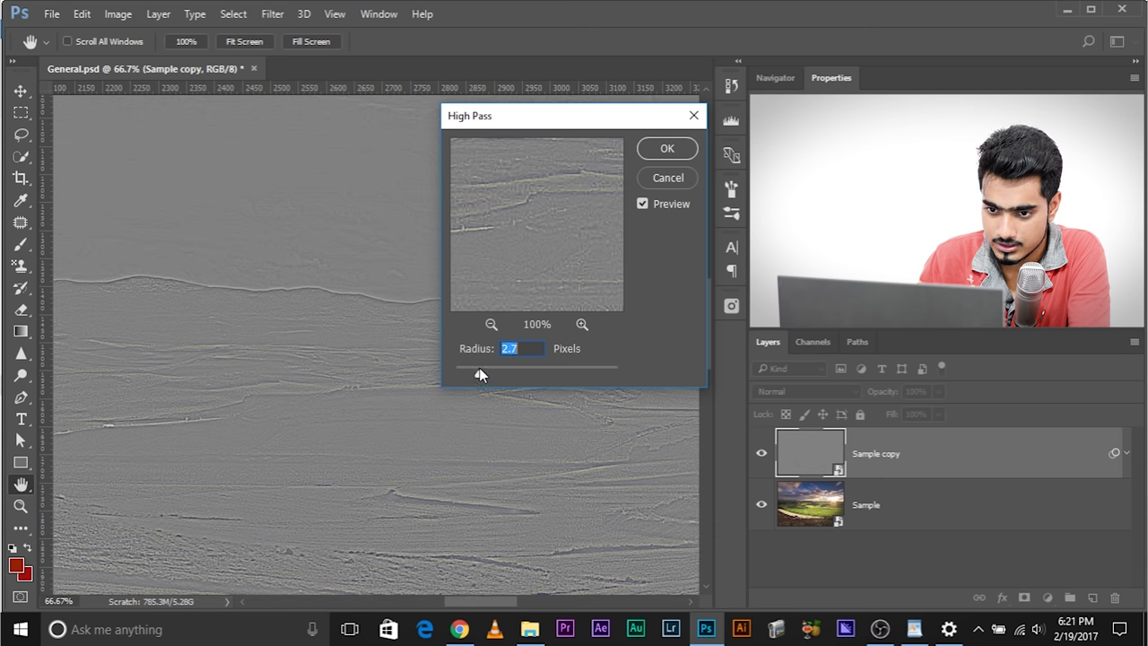
{"action": "left_click", "coordinate": [666, 148]}
Set the blend mode of the High Pass-filtered Sample copy layer to Soft Light
{"action": "key", "text": "g"}
{"action": "left_click", "coordinate": [794, 391]}
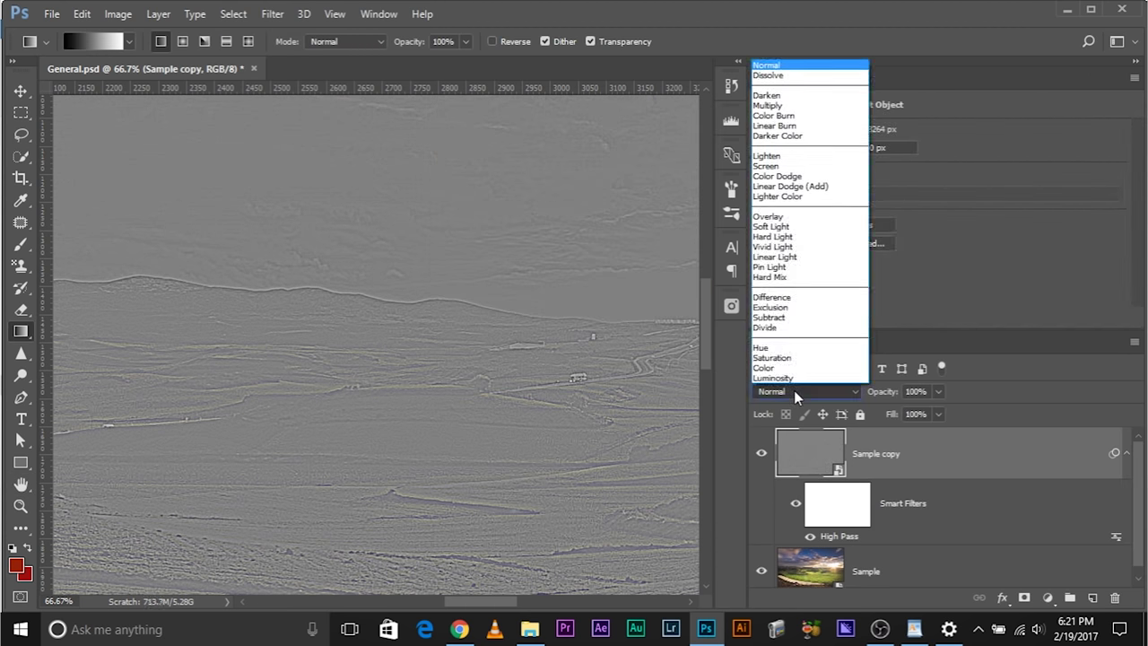
{"action": "left_click", "coordinate": [795, 227]}
Toggle the Sample copy layer's visibility to compare the sharpening on the hills and fields, both close up and over a wider area
{"action": "left_click", "coordinate": [758, 453]}
{"action": "left_click", "coordinate": [759, 453]}
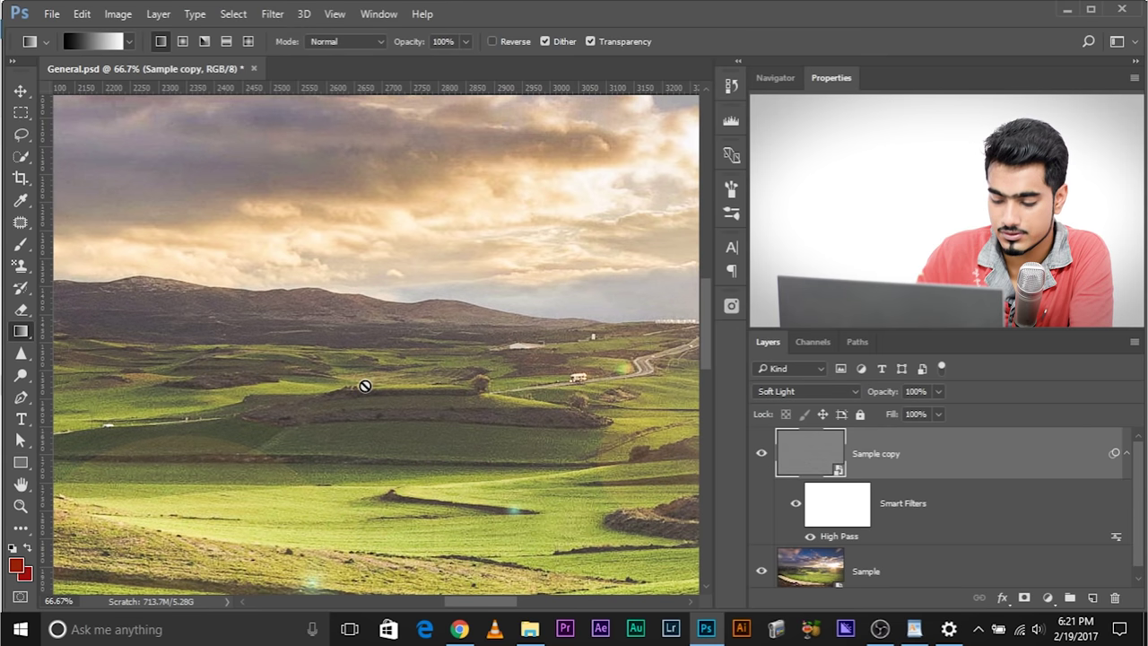
{"action": "key", "text": "ctrl+plus"}
{"action": "key", "text": "ctrl+plus"}
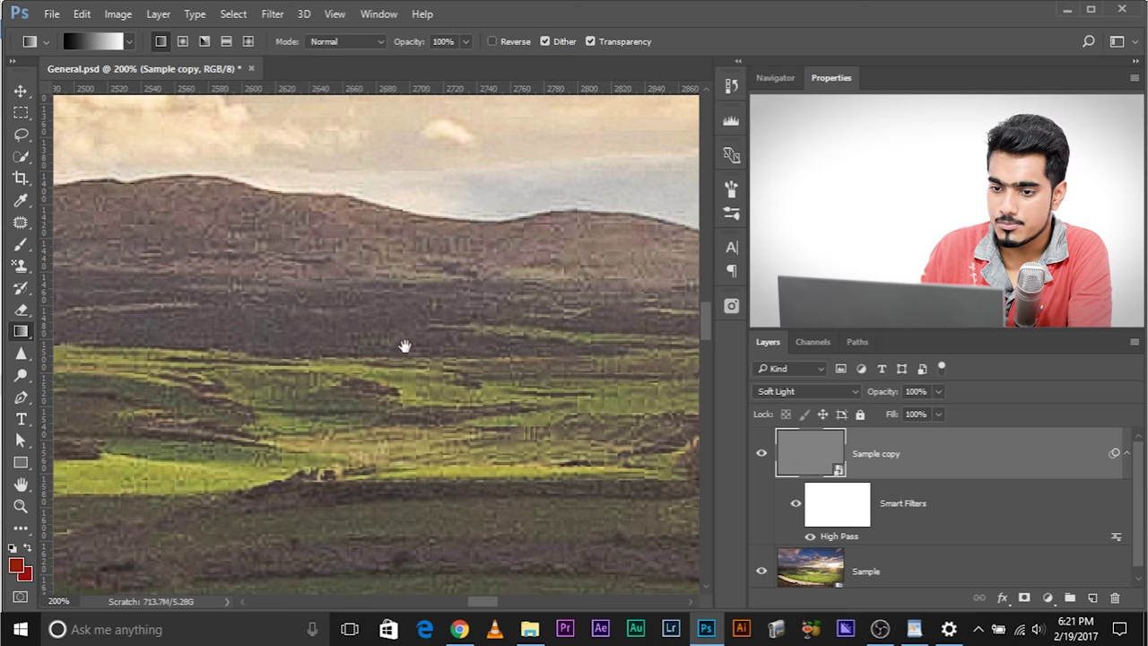
{"action": "left_click_drag", "start_coordinate": [405, 346], "coordinate": [121, 422]}
{"action": "left_click", "coordinate": [761, 453]}
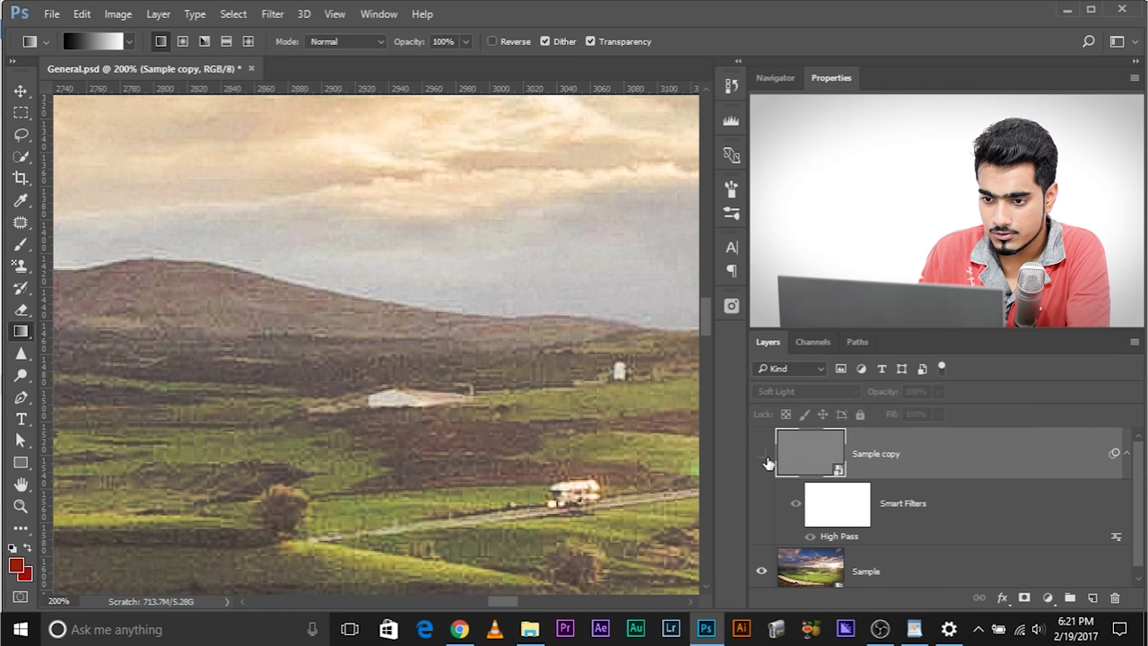
{"action": "left_click", "coordinate": [761, 453]}
{"action": "key", "text": "ctrl+minus"}
{"action": "key", "text": "ctrl+minus"}
{"action": "key", "text": "ctrl+minus"}
{"action": "key", "text": "ctrl+minus"}
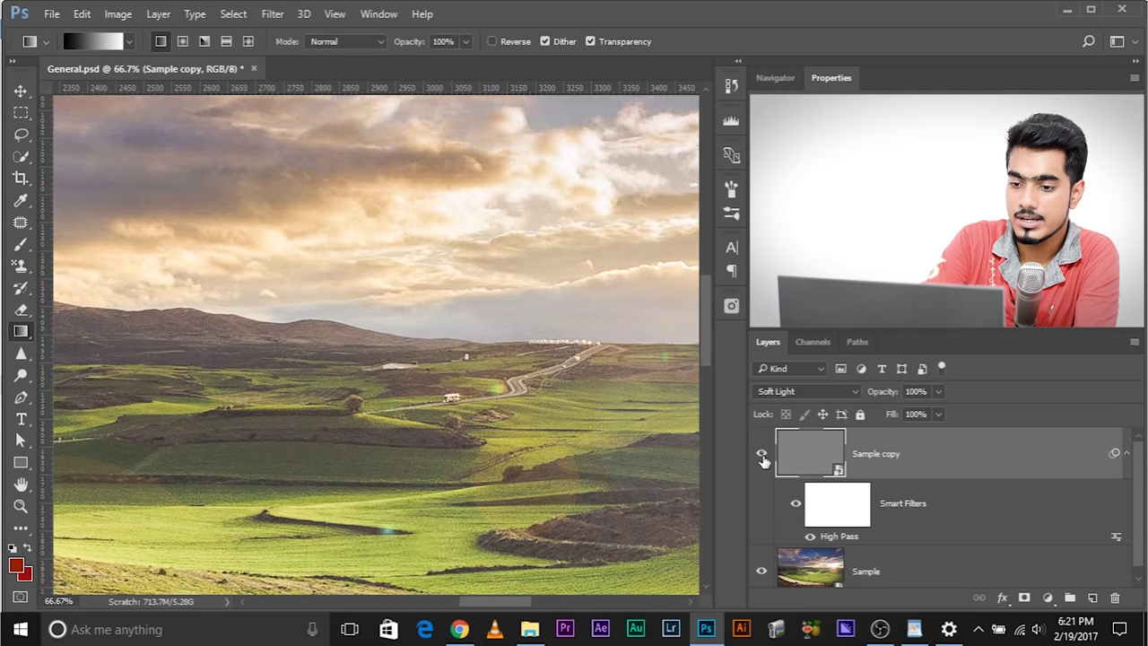
{"action": "key", "text": "ctrl+minus"}
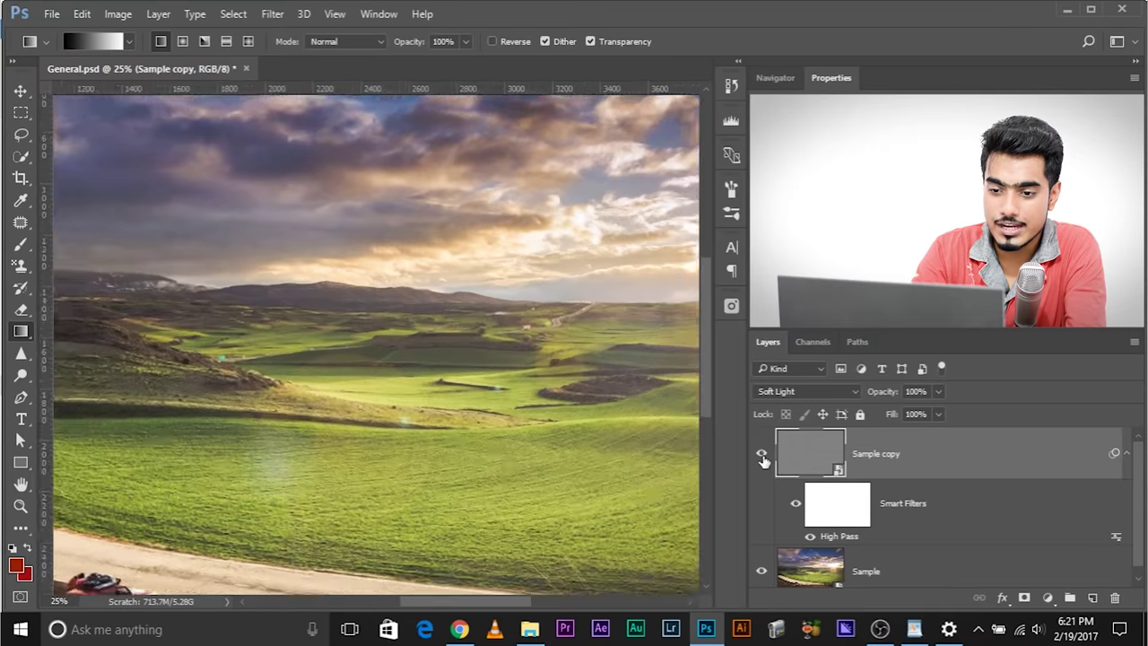
Compare the hill's edge against the sky at 300% magnification with the Sample copy layer hidden and shown
{"action": "key", "text": "ctrl+plus"}
{"action": "key", "text": "ctrl+plus"}
{"action": "key", "text": "ctrl+plus"}
{"action": "key", "text": "ctrl+plus"}
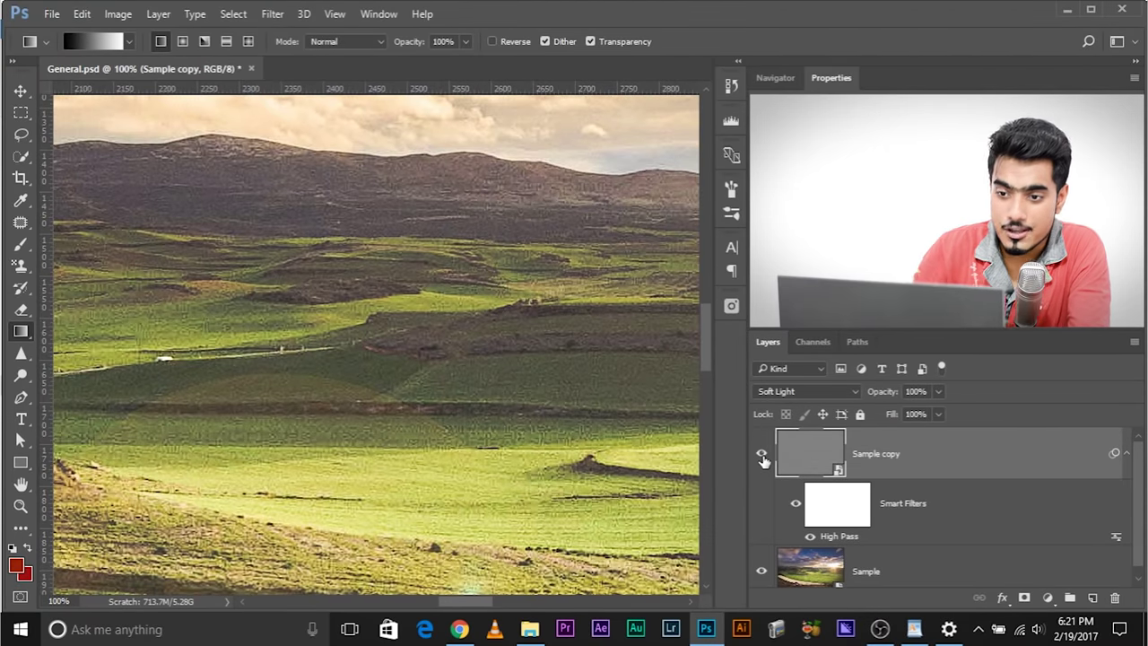
{"action": "key", "text": "ctrl+plus"}
{"action": "key", "text": "ctrl+plus"}
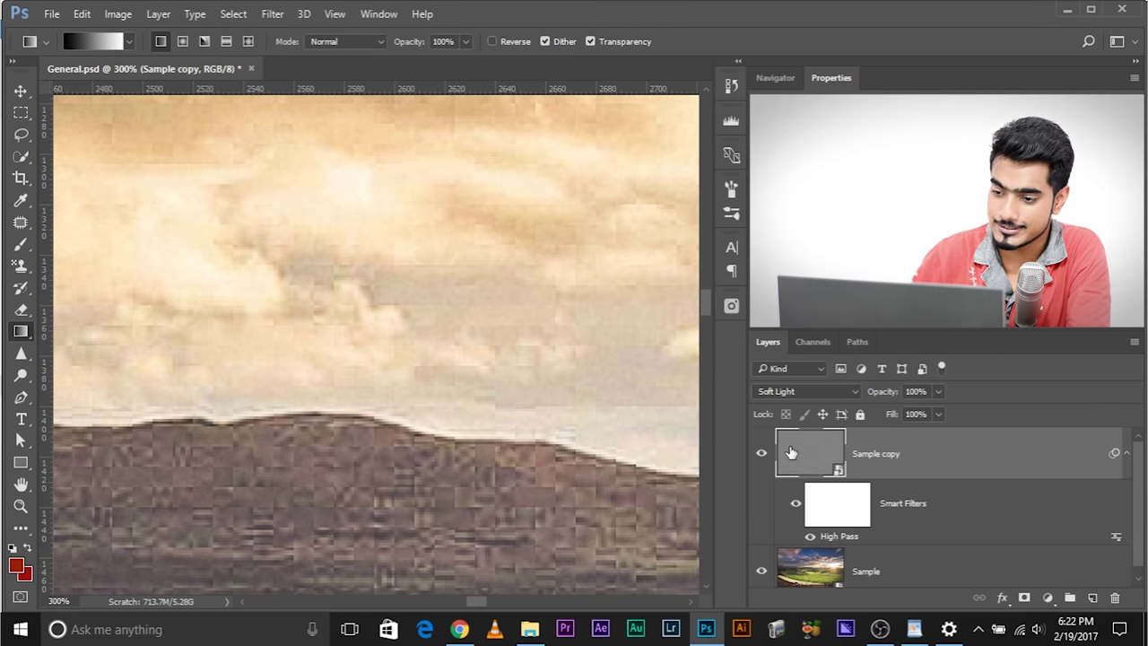
{"action": "left_click", "coordinate": [761, 453]}
{"action": "left_click", "coordinate": [762, 454]}
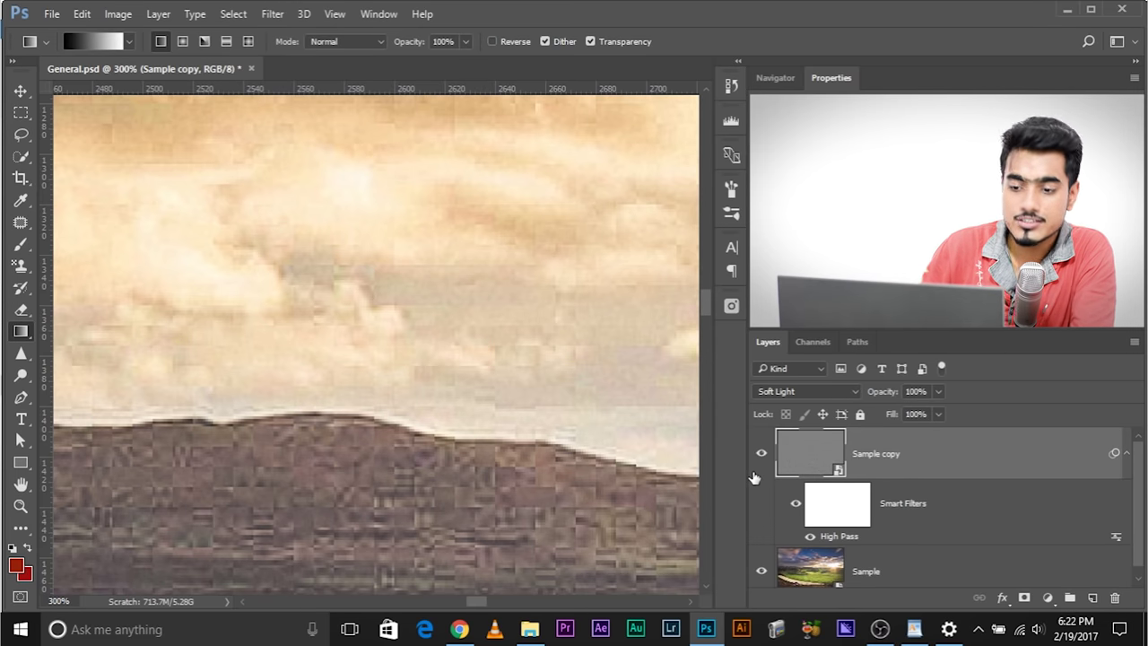
{"action": "left_click", "coordinate": [759, 457]}
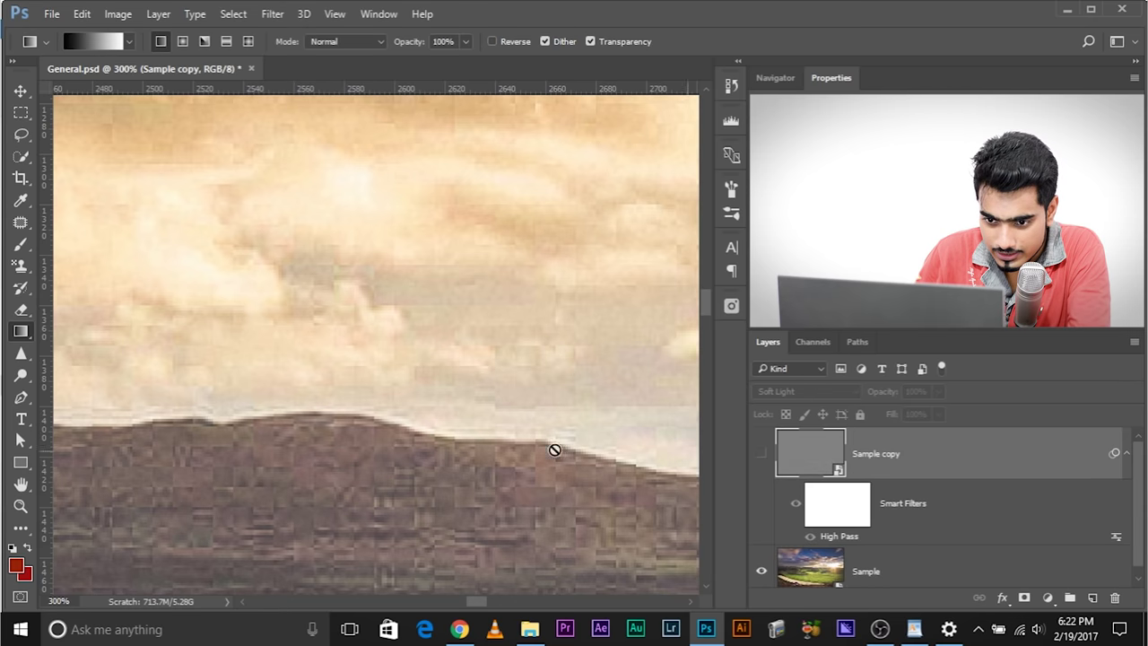
{"action": "left_click", "coordinate": [759, 455]}
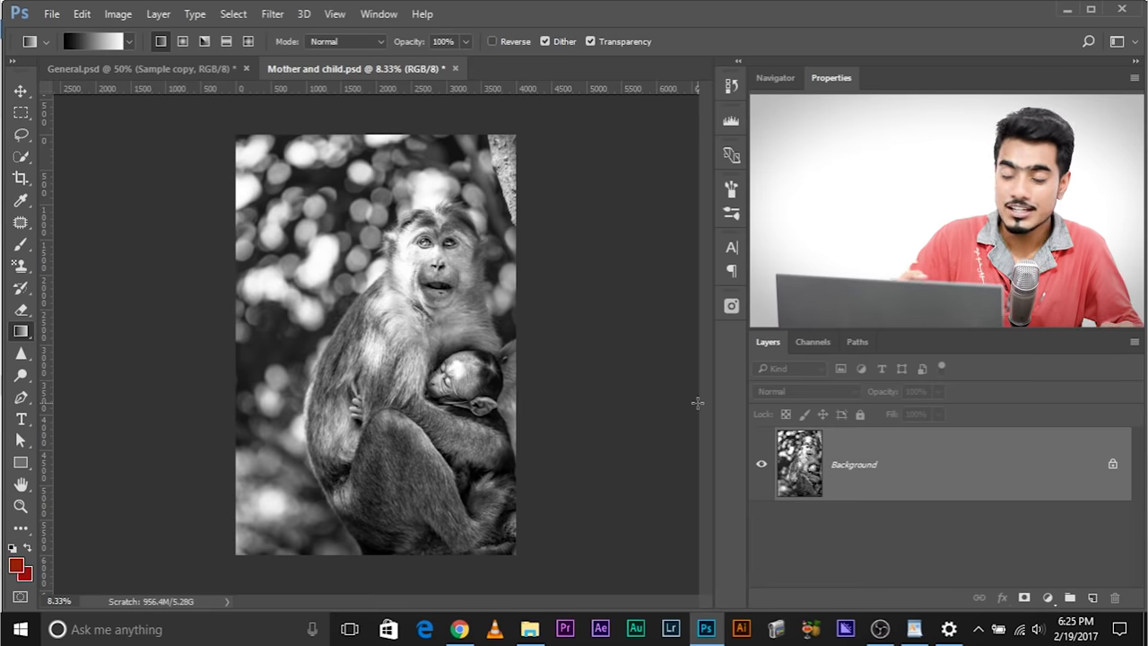
Duplicate the Background layer of Mother and child.psd and convert the copy to a Smart Object
{"action": "key", "text": "ctrl+plus"}
{"action": "key", "text": "ctrl+plus"}
{"action": "key", "text": "ctrl+plus"}
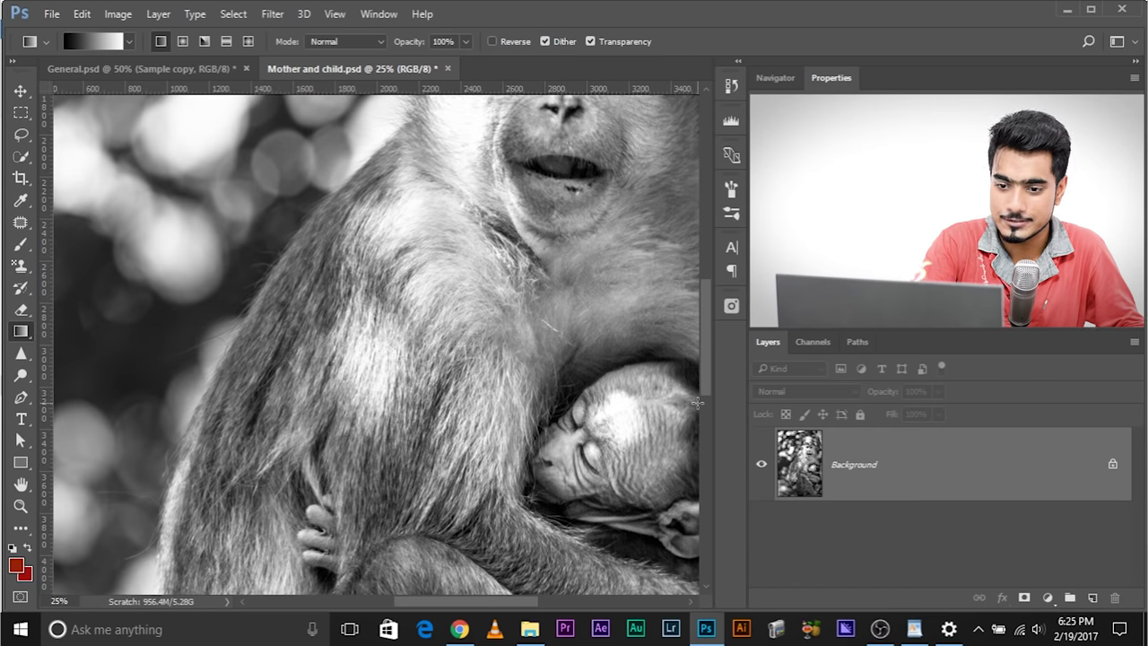
{"action": "left_click_drag", "start_coordinate": [975, 495], "coordinate": [1092, 597]}
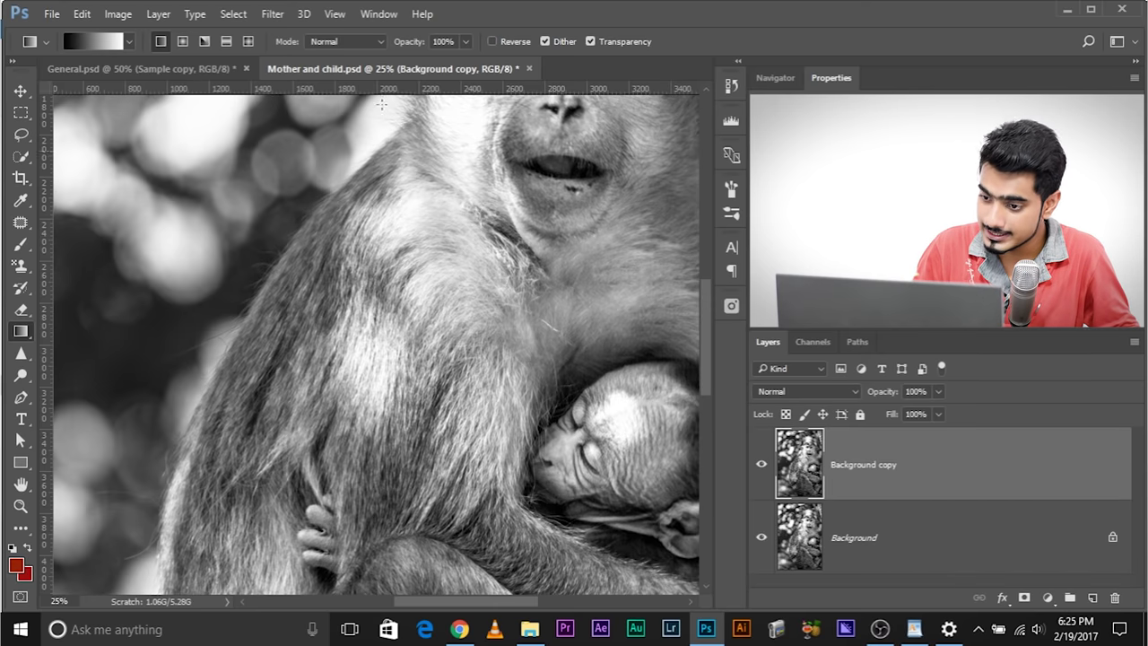
{"action": "right_click", "coordinate": [854, 492]}
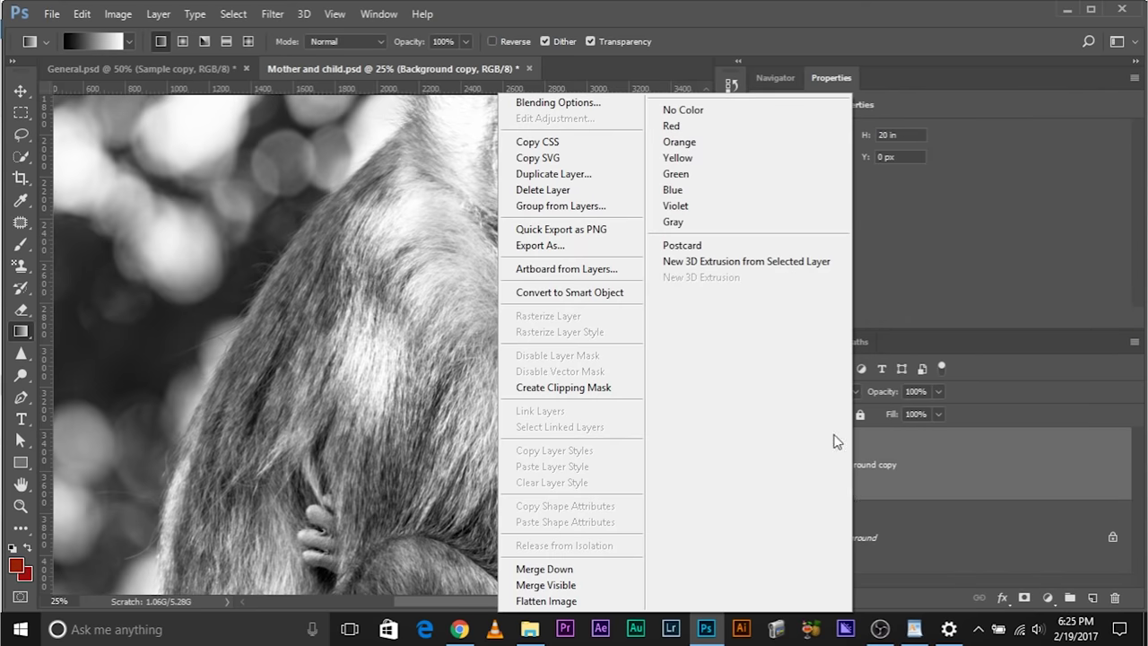
{"action": "left_click", "coordinate": [592, 293]}
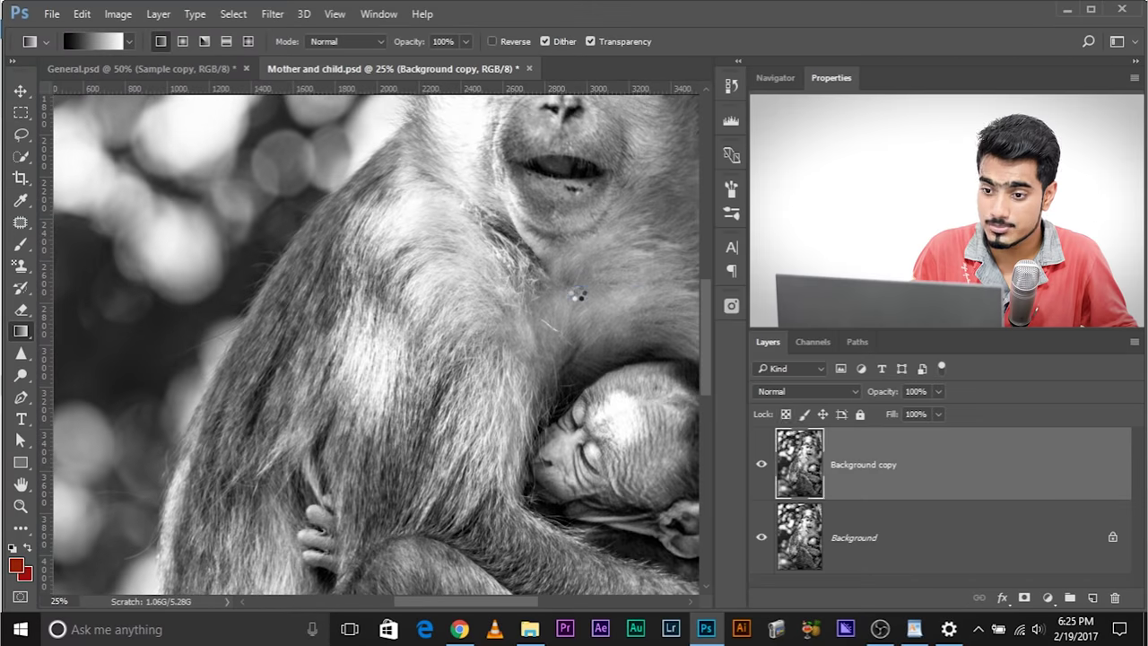
Apply a High Pass filter with a 3.2-pixel radius to the Background copy layer
{"action": "left_click", "coordinate": [273, 14]}
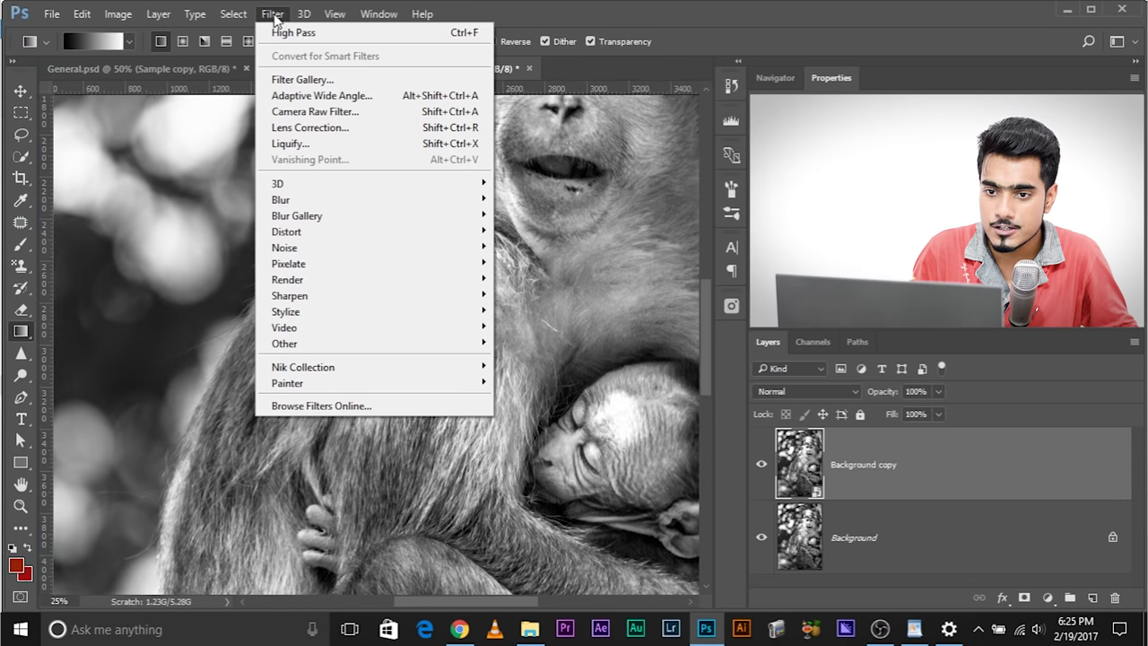
{"action": "mouse_move", "coordinate": [403, 347]}
{"action": "left_click", "coordinate": [502, 359]}
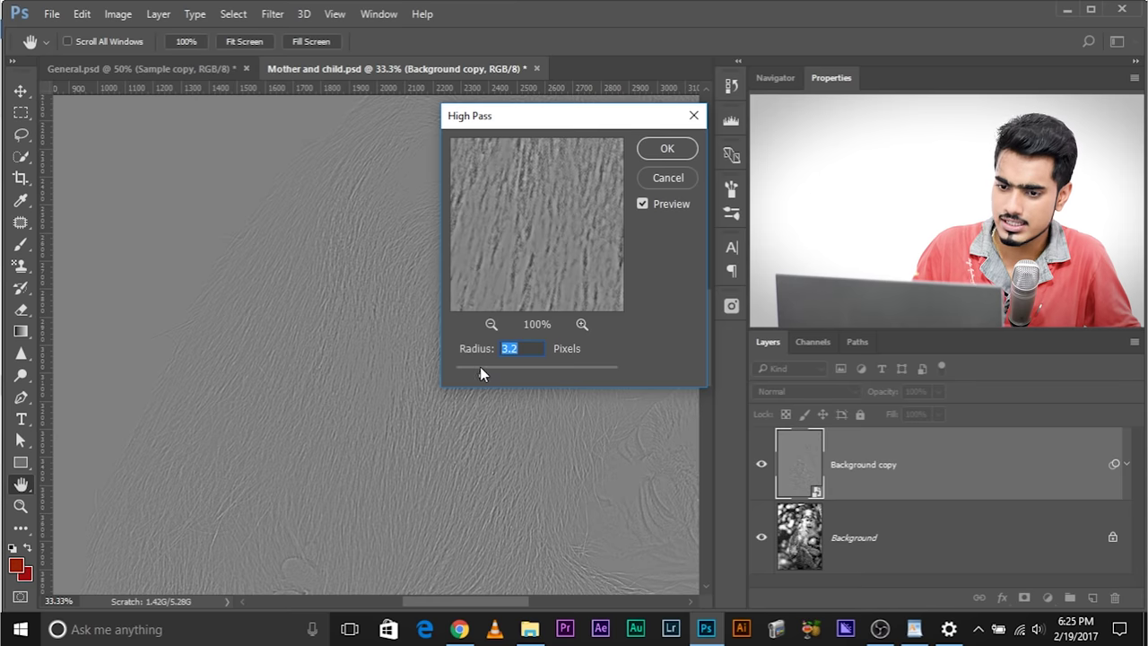
{"action": "left_click", "coordinate": [667, 148]}
{"action": "key", "text": "g"}
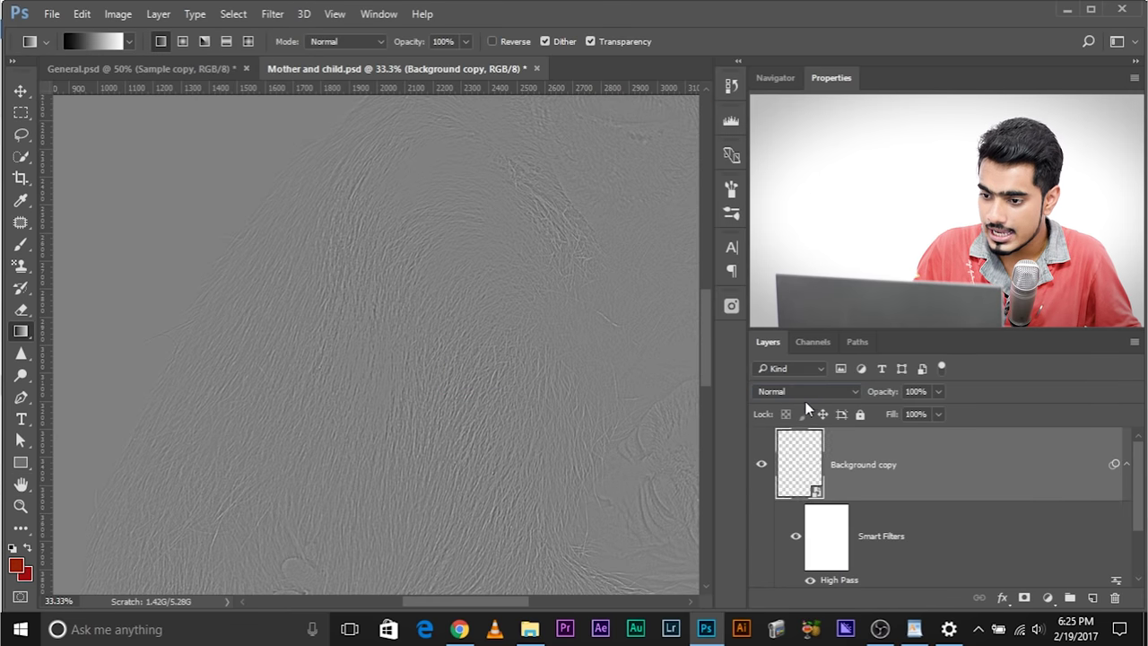
Set the Background copy layer's blend mode to Soft Light and toggle its visibility to compare the sharpness of the fur
{"action": "left_click", "coordinate": [806, 391]}
{"action": "key", "text": "Escape"}
{"action": "key", "text": "shift+alt+f"}
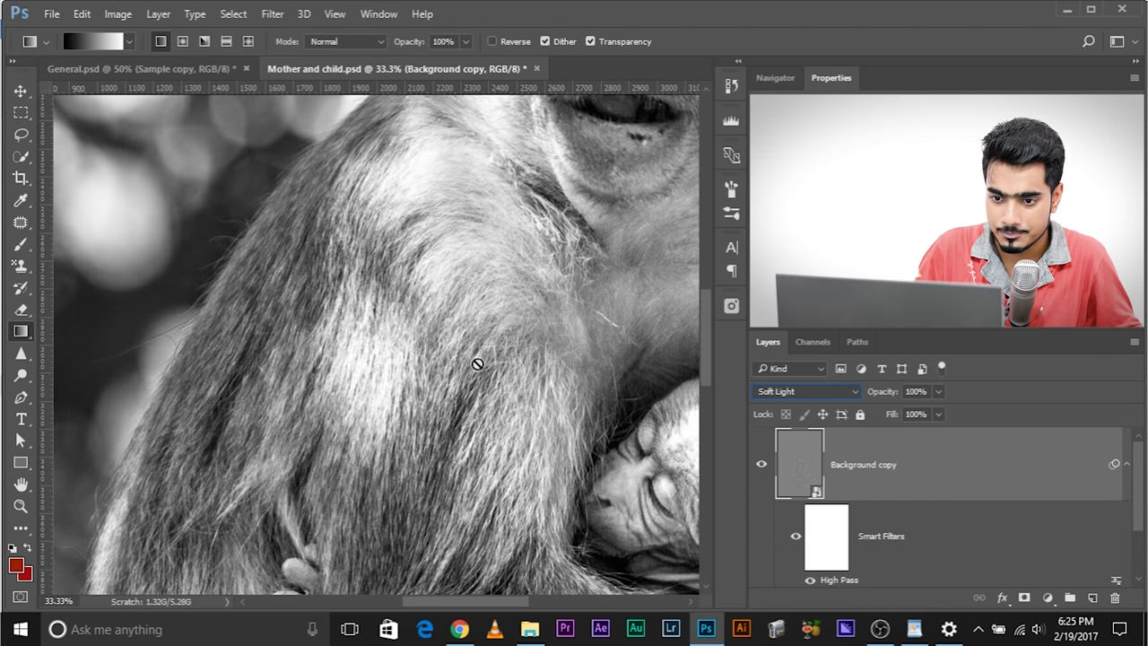
{"action": "left_click", "coordinate": [761, 466]}
{"action": "left_click", "coordinate": [762, 468]}
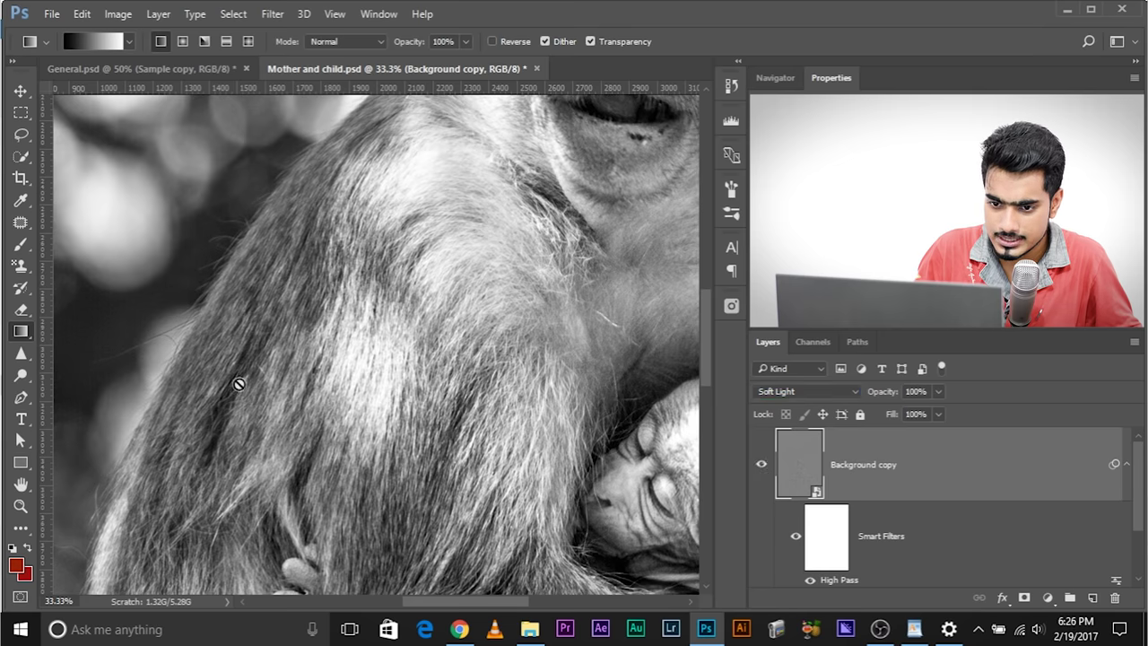
{"action": "key", "text": "ctrl+plus"}
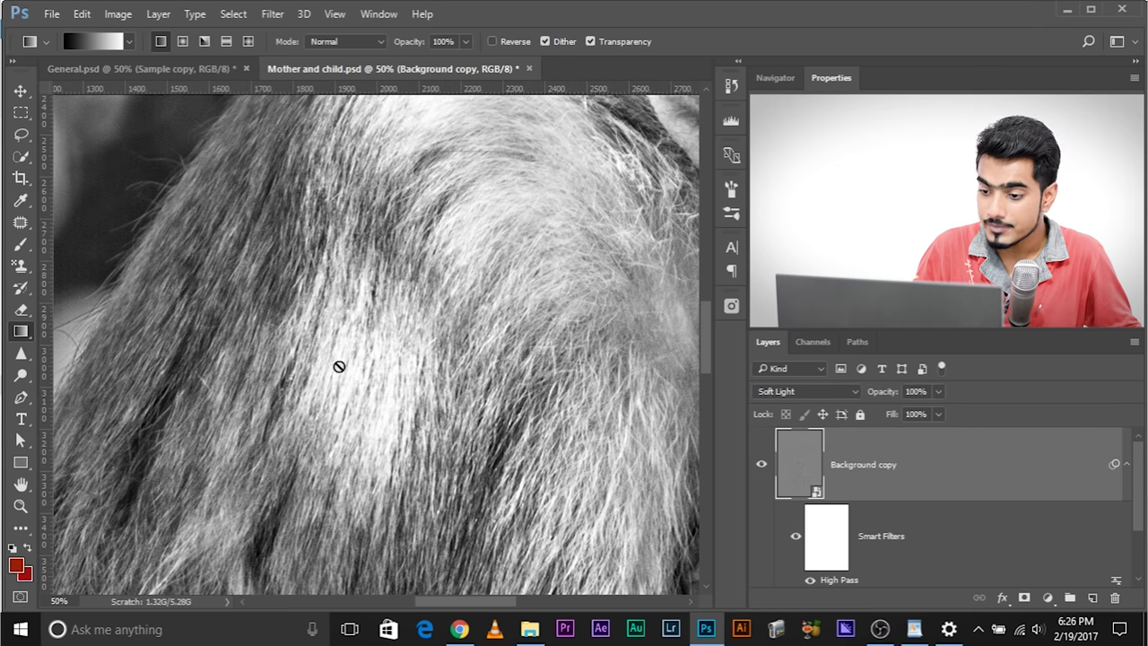
Edit the High Pass smart filter on Background copy, trying a 2.1-pixel radius and applying 6.6 pixels
{"action": "double_click", "coordinate": [843, 580]}
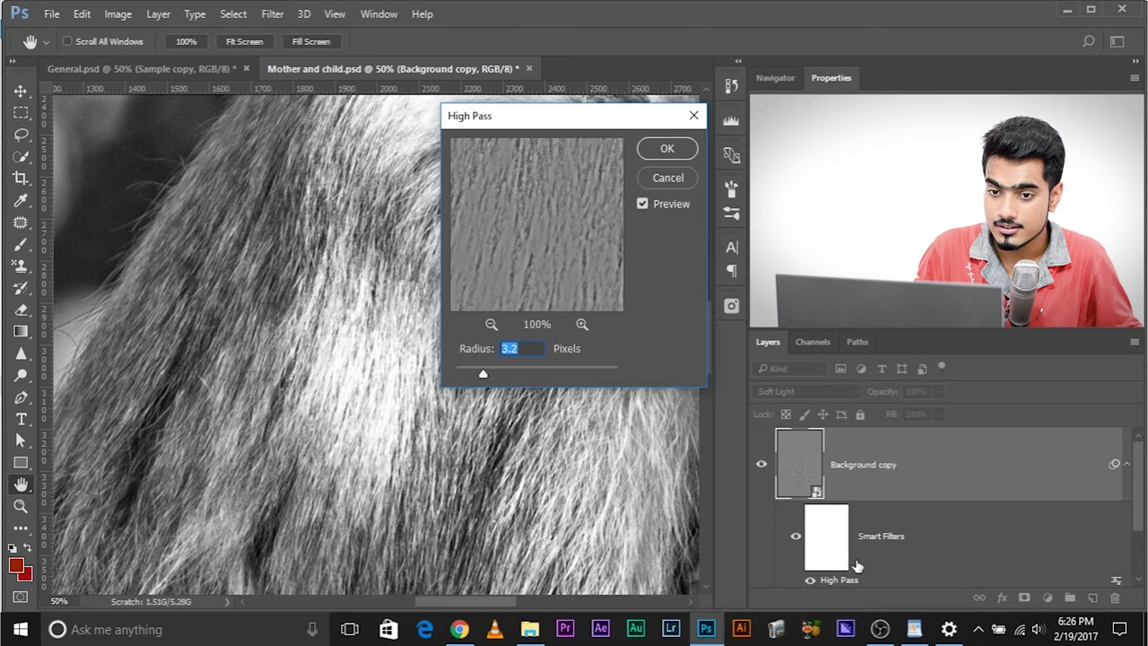
{"action": "left_click_drag", "start_coordinate": [488, 370], "coordinate": [499, 370]}
{"action": "left_click", "coordinate": [473, 369]}
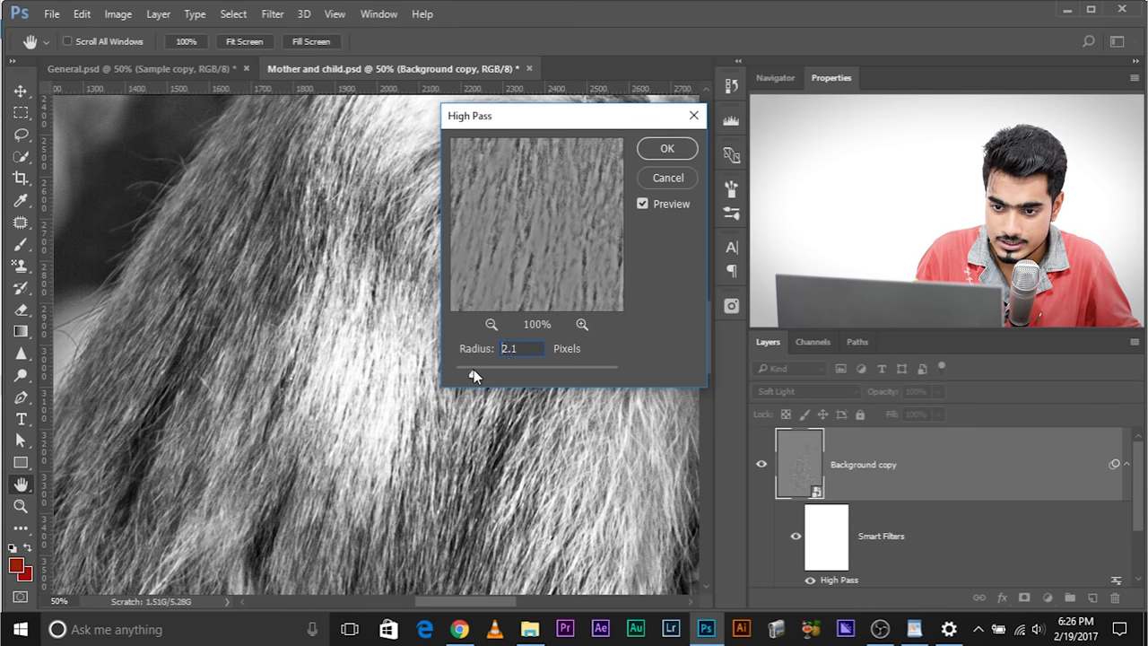
{"action": "left_click_drag", "start_coordinate": [473, 369], "coordinate": [506, 371]}
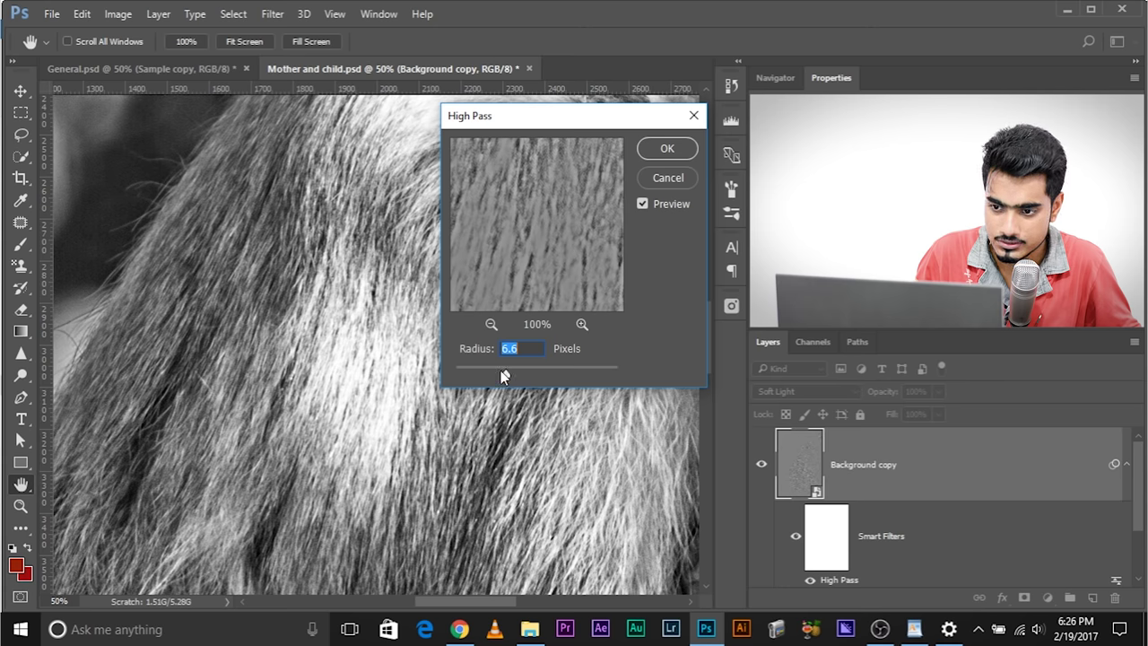
{"action": "left_click", "coordinate": [666, 149]}
{"action": "key", "text": "g"}
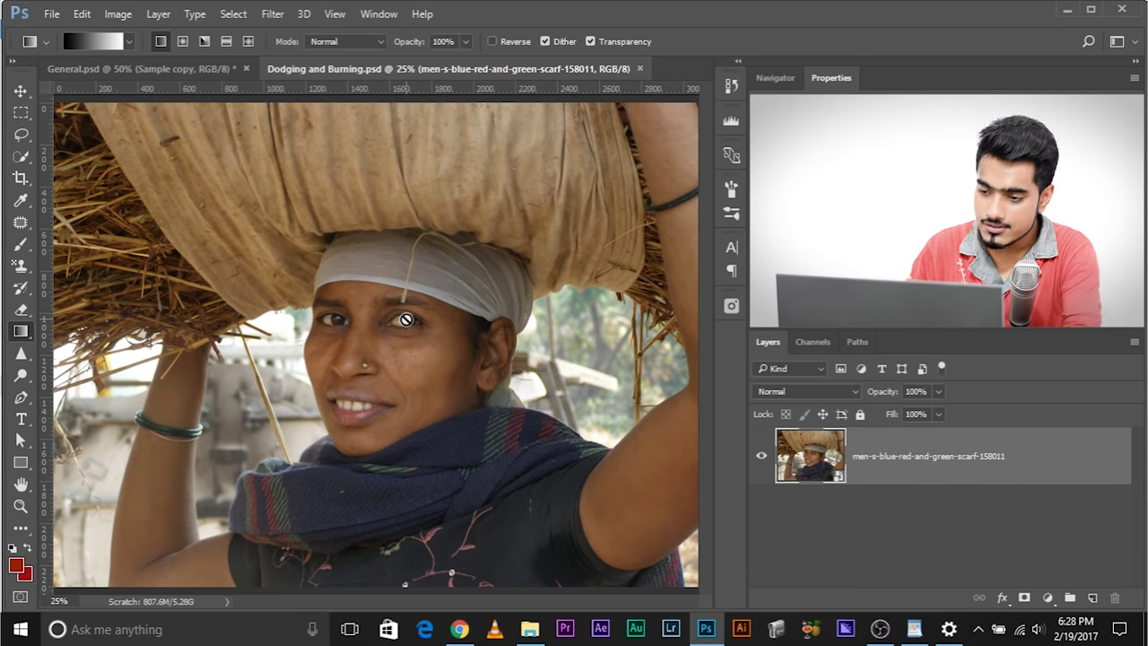
Add a blank layer above the portrait in Dodging and Burning.psd and set the brush's foreground color to the skin tone d6a580
{"action": "left_click", "coordinate": [1092, 597]}
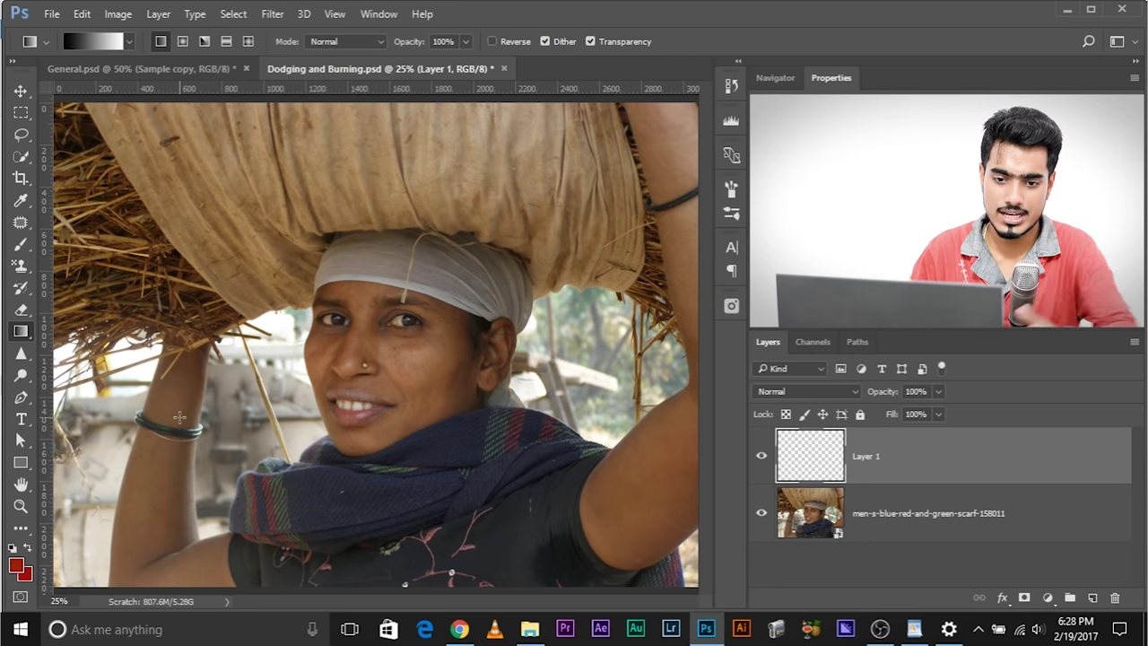
{"action": "left_click", "coordinate": [21, 244]}
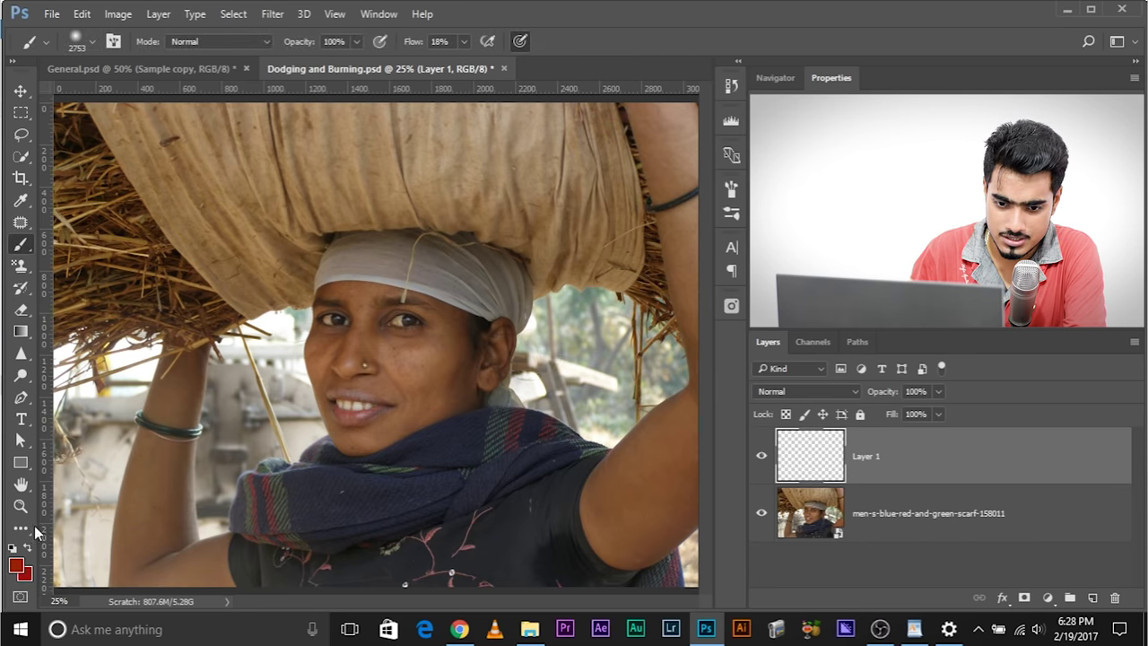
{"action": "left_click", "coordinate": [18, 568]}
{"action": "left_click", "coordinate": [412, 350]}
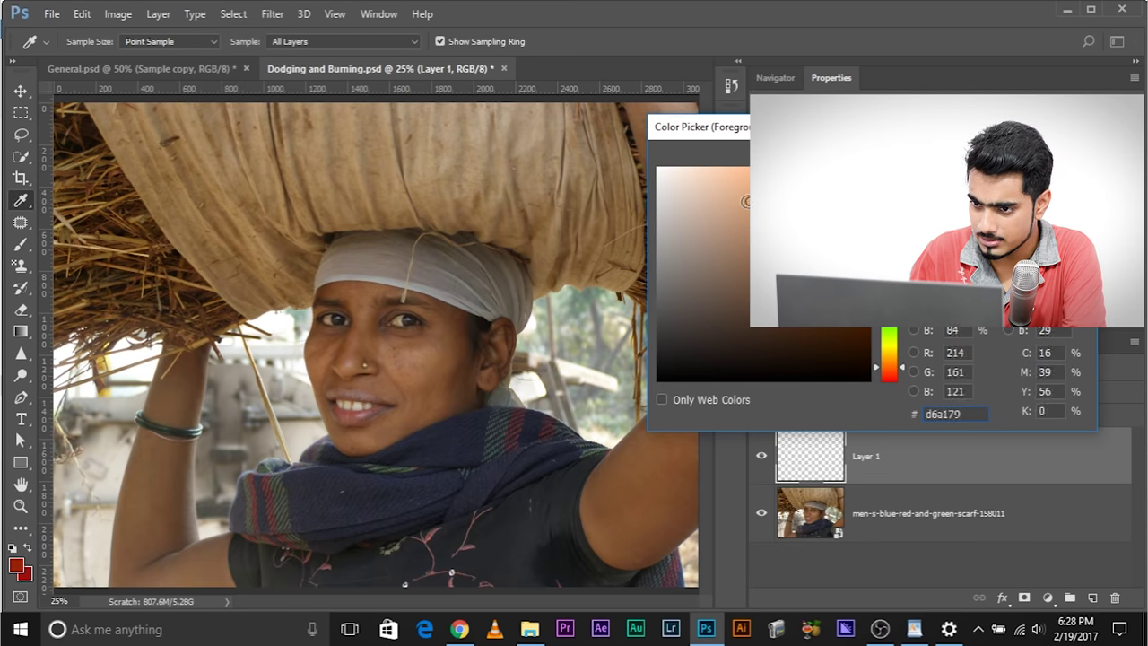
{"action": "key", "text": "Return"}
{"action": "key", "text": "b"}
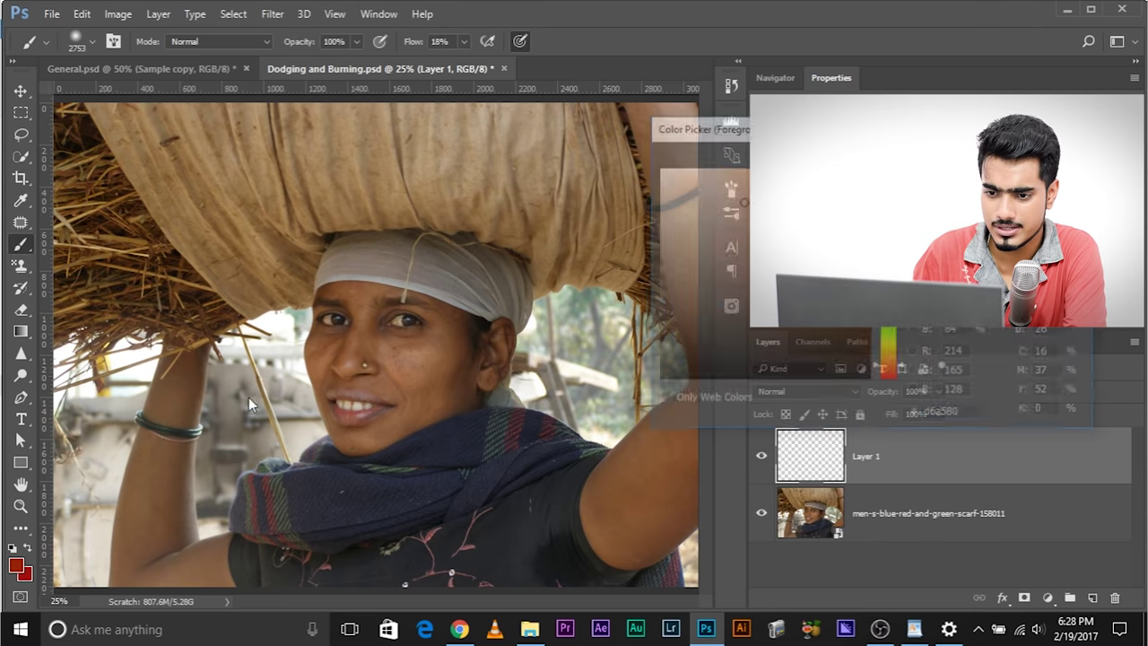
Reduce the soft brush to 311 px with 0% hardness for working on the woman's face
{"action": "key", "text": "ctrl+plus"}
{"action": "key", "text": "ctrl+plus"}
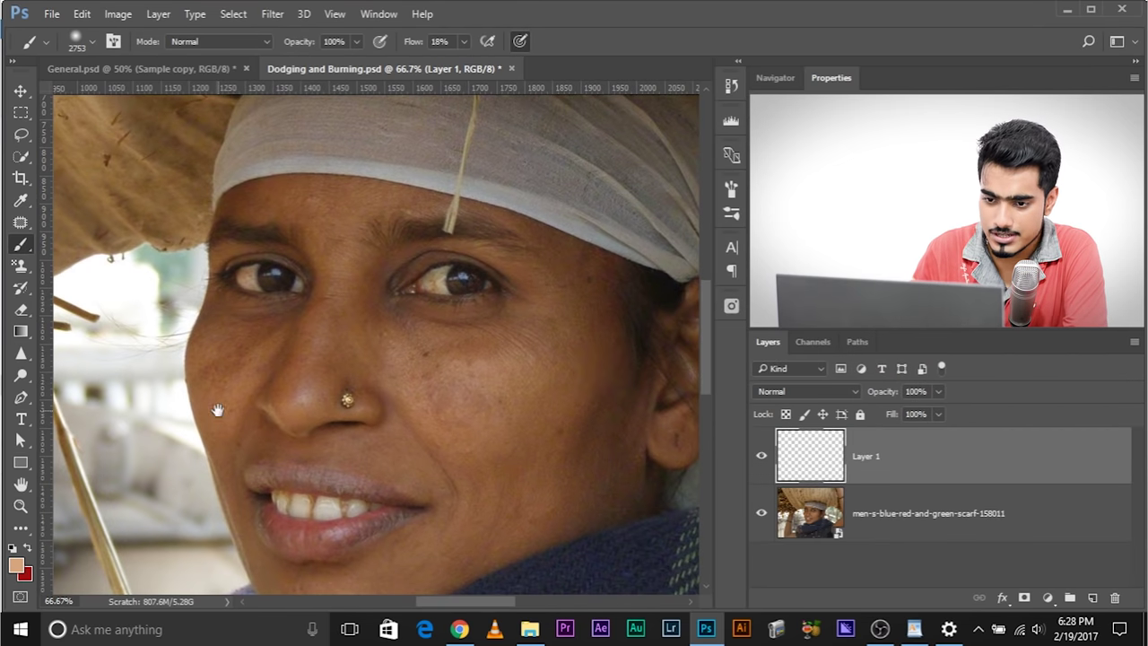
{"action": "key", "text": "ctrl+plus"}
{"action": "right_click", "coordinate": [399, 372]}
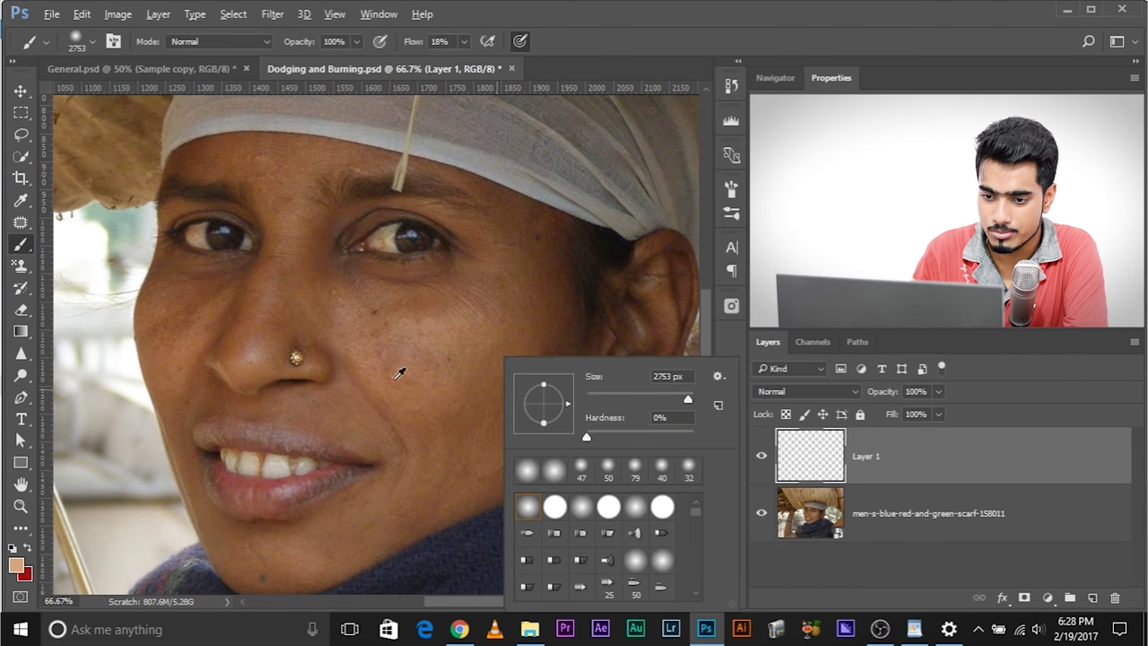
{"action": "right_click", "coordinate": [400, 294], "text": "alt"}
{"action": "left_click_drag", "start_coordinate": [336, 300], "coordinate": [204, 288]}
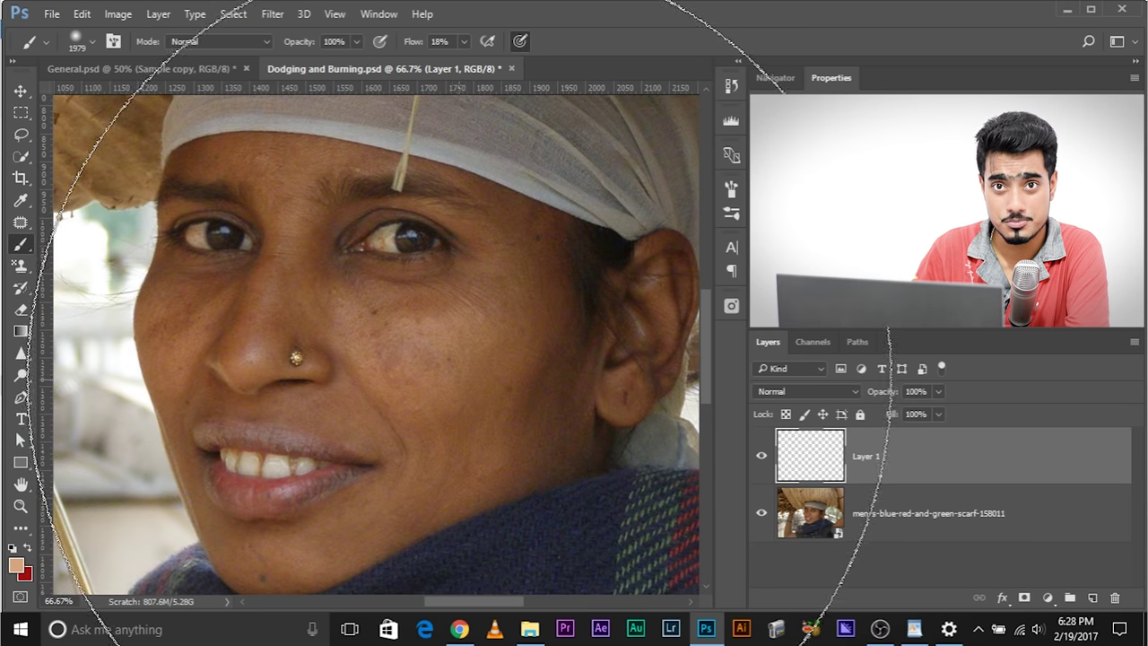
{"action": "right_click", "coordinate": [475, 338], "text": "alt"}
{"action": "mouse_move", "coordinate": [482, 343]}
{"action": "left_mouse_down"}
{"action": "mouse_move", "coordinate": [108, 301]}
{"action": "mouse_move", "coordinate": [165, 312]}
{"action": "left_mouse_up"}
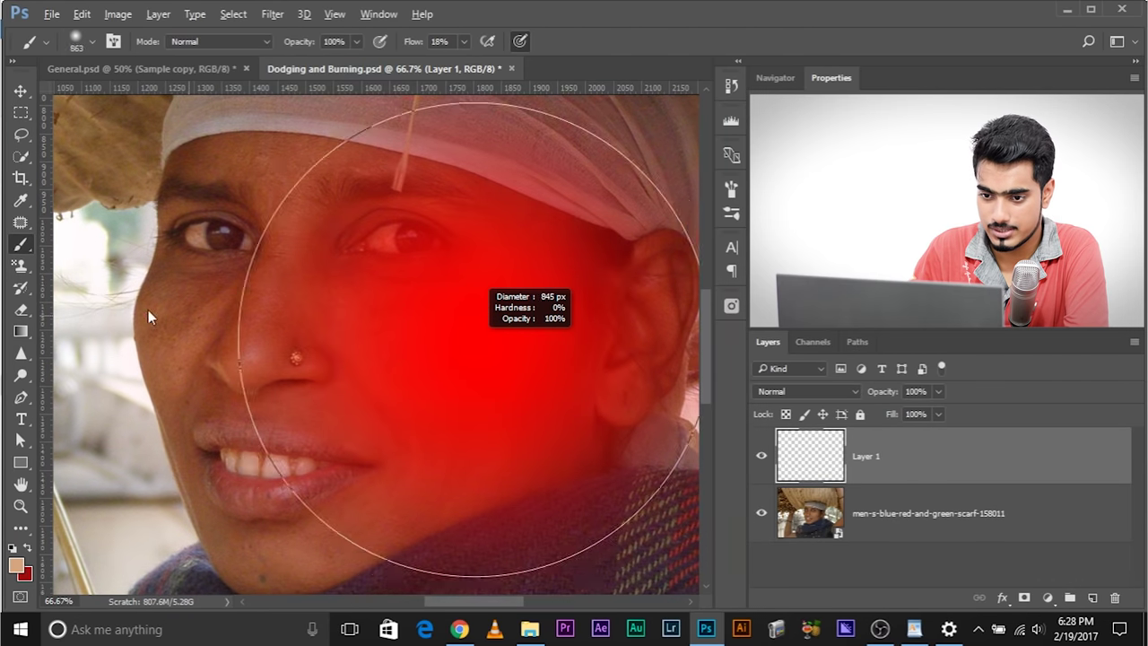
{"action": "right_click", "coordinate": [452, 381], "text": "alt"}
{"action": "left_click_drag", "start_coordinate": [453, 381], "coordinate": [405, 368]}
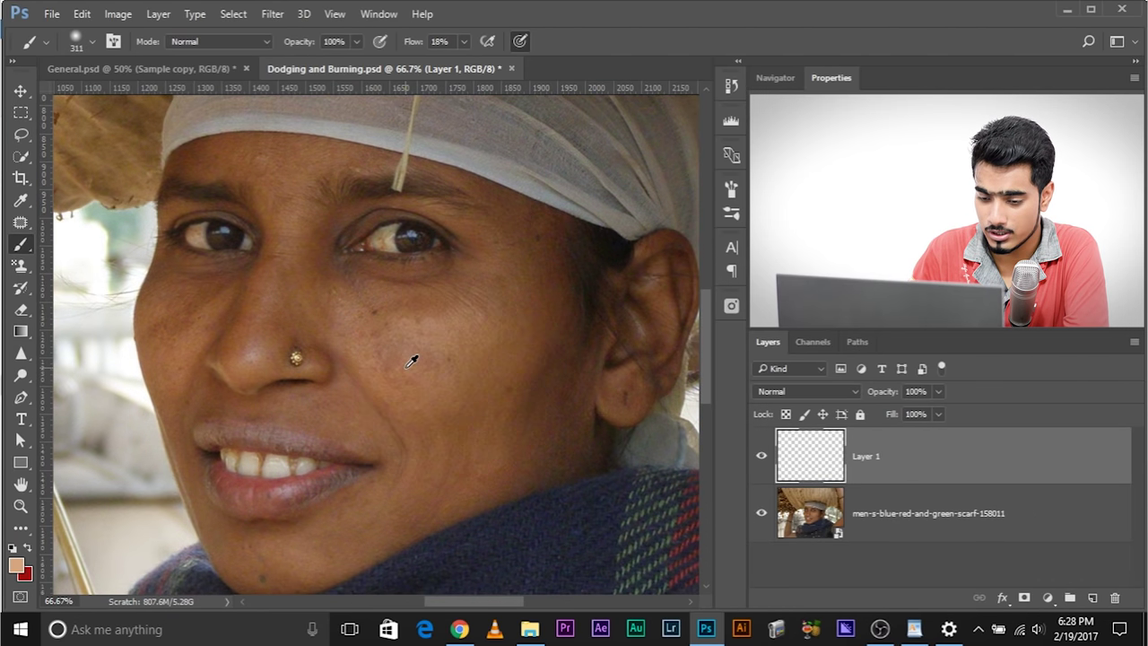
Set the brush flow to 5% and size to 191 px, and paint skin-tone highlights over both of the woman's cheeks
{"action": "left_click", "coordinate": [439, 41]}
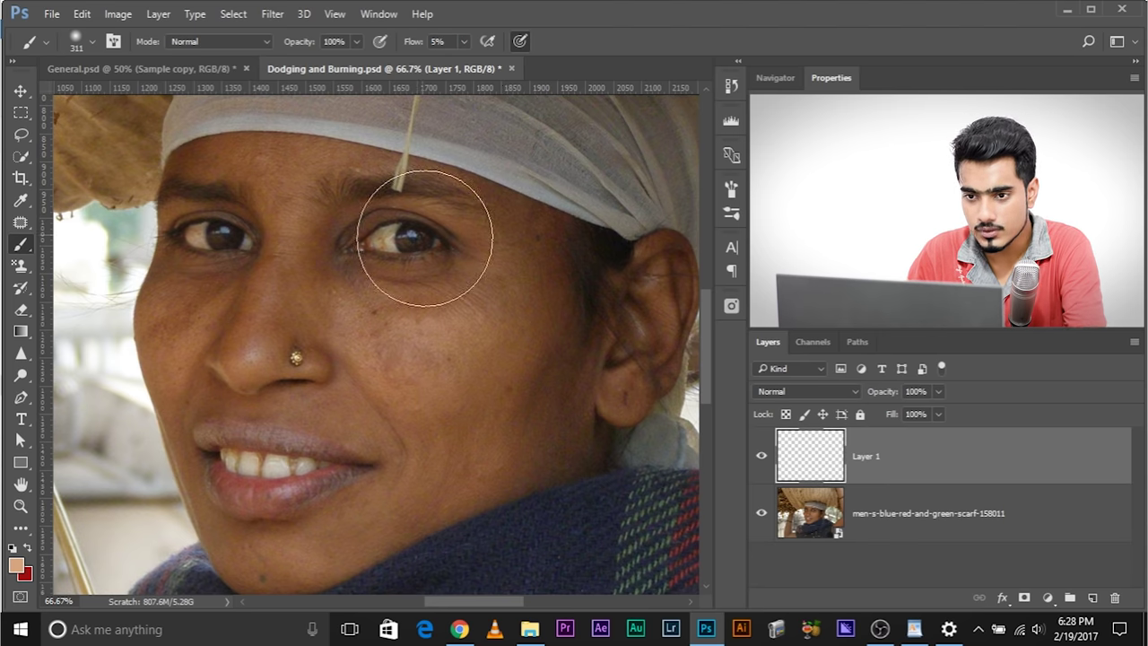
{"action": "right_click", "coordinate": [410, 320], "text": "alt"}
{"action": "left_click_drag", "start_coordinate": [409, 320], "coordinate": [378, 347]}
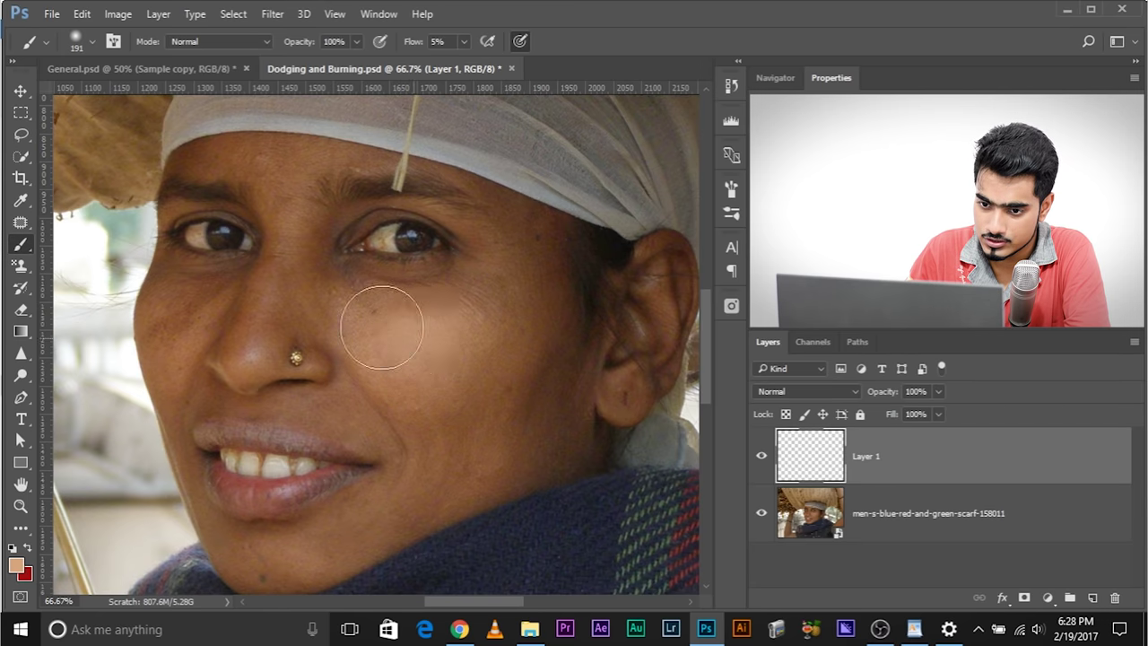
{"action": "mouse_move", "coordinate": [425, 384]}
{"action": "left_mouse_down"}
{"action": "mouse_move", "coordinate": [345, 326]}
{"action": "mouse_move", "coordinate": [417, 321]}
{"action": "left_mouse_up"}
{"action": "mouse_move", "coordinate": [179, 320]}
{"action": "left_mouse_down"}
{"action": "mouse_move", "coordinate": [167, 359]}
{"action": "mouse_move", "coordinate": [166, 302]}
{"action": "mouse_move", "coordinate": [179, 325]}
{"action": "left_mouse_up"}
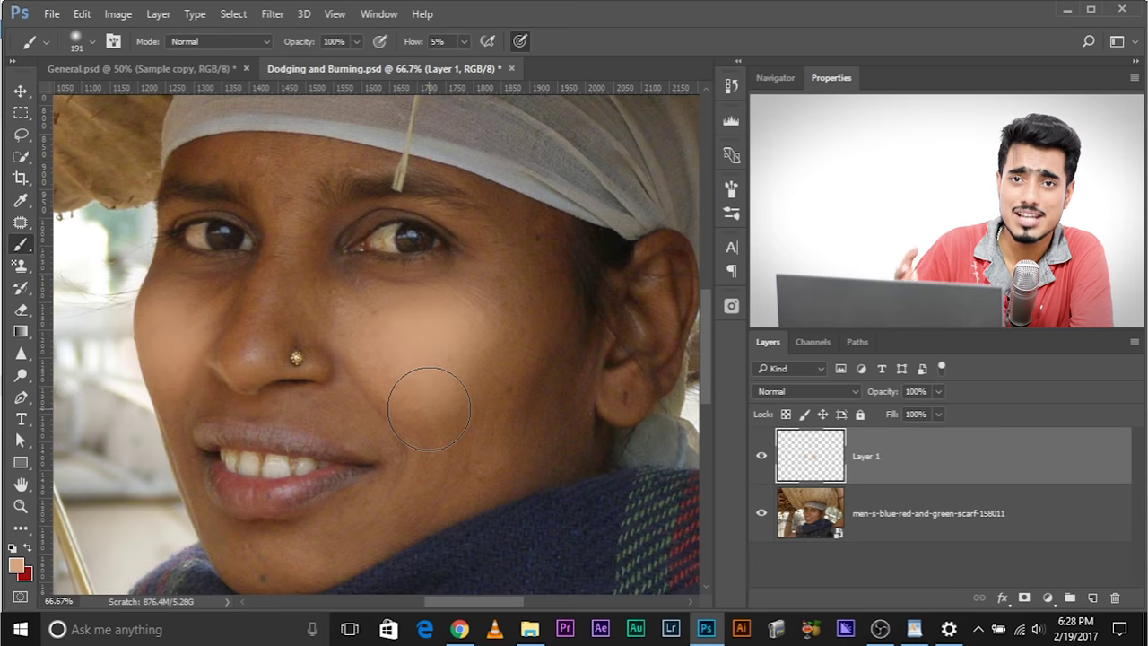
Set Layer 1's blend mode to Soft Light and toggle its visibility to compare the dodged face with the original
{"action": "left_click", "coordinate": [815, 391]}
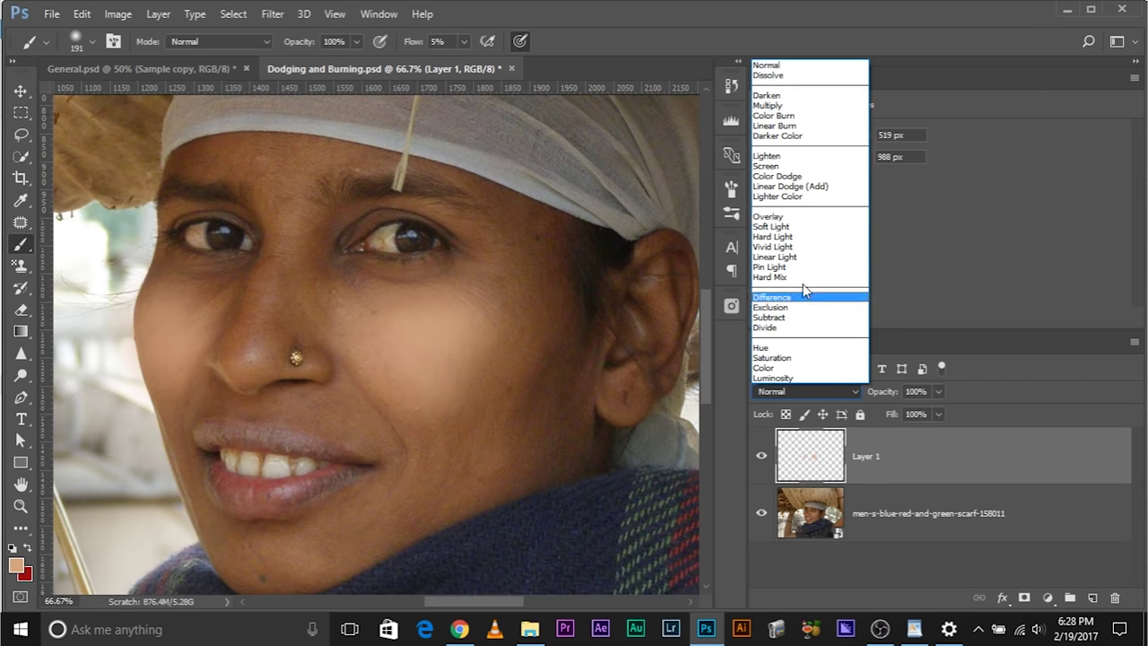
{"action": "left_click", "coordinate": [820, 226]}
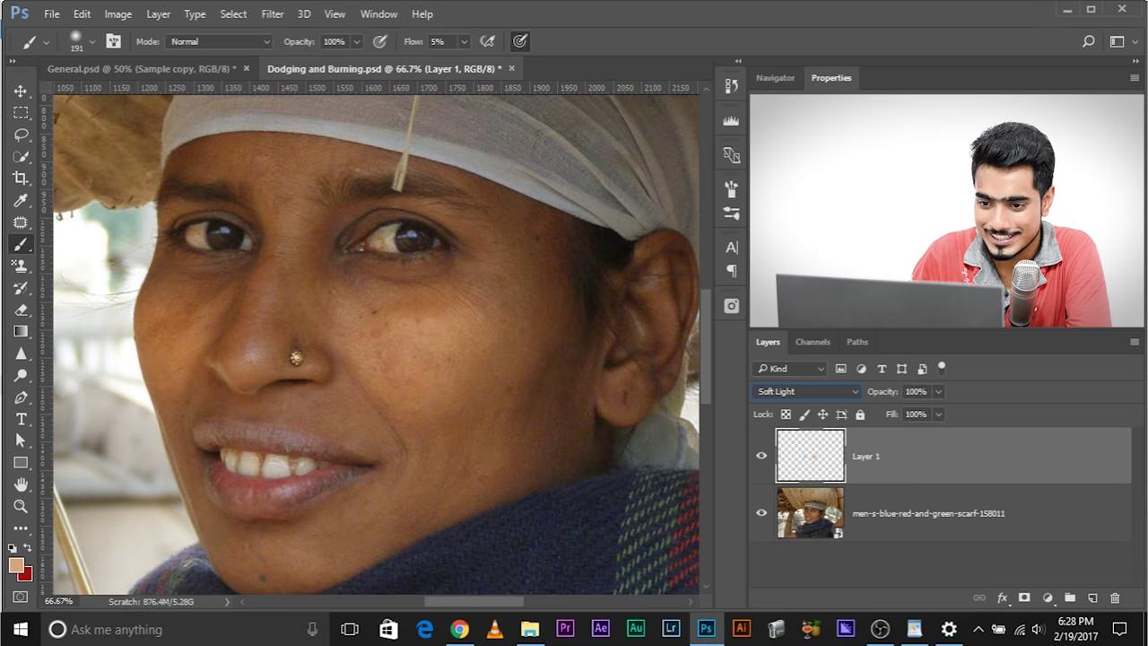
{"action": "left_click", "coordinate": [760, 459]}
{"action": "left_click", "coordinate": [761, 459]}
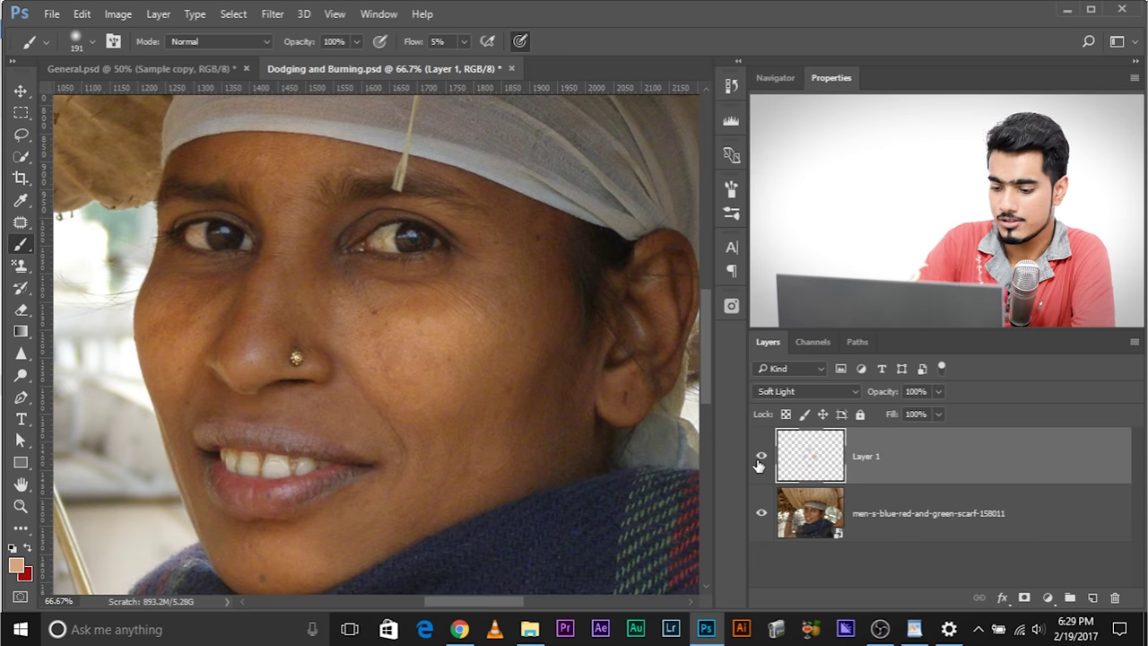
{"action": "key", "text": "ctrl+minus"}
{"action": "key", "text": "ctrl+minus"}
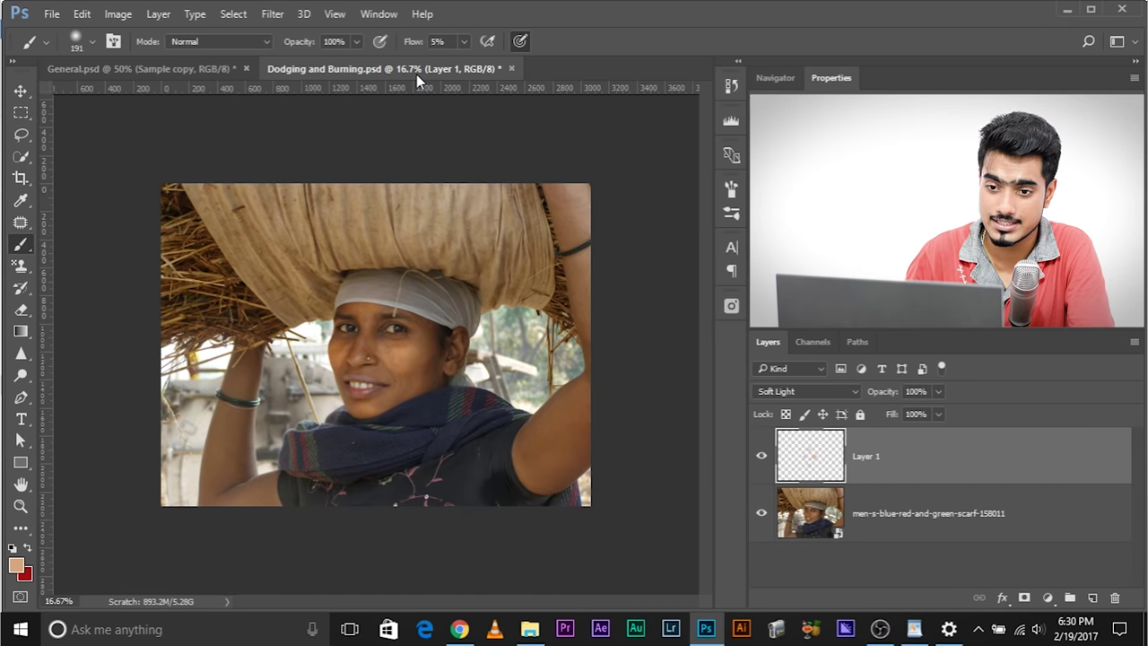
Switch to General.psd and set the Sample copy layer's blend mode to Overlay, checking the sharpening at 100% zoom
{"action": "left_click", "coordinate": [231, 70]}
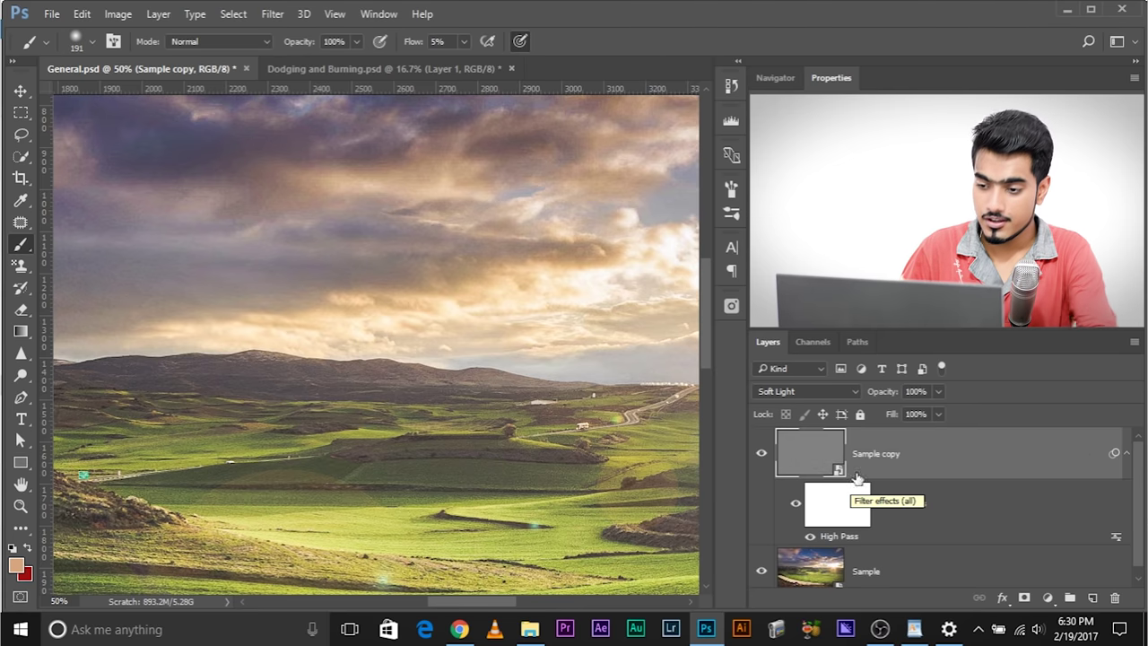
{"action": "left_click", "coordinate": [810, 392]}
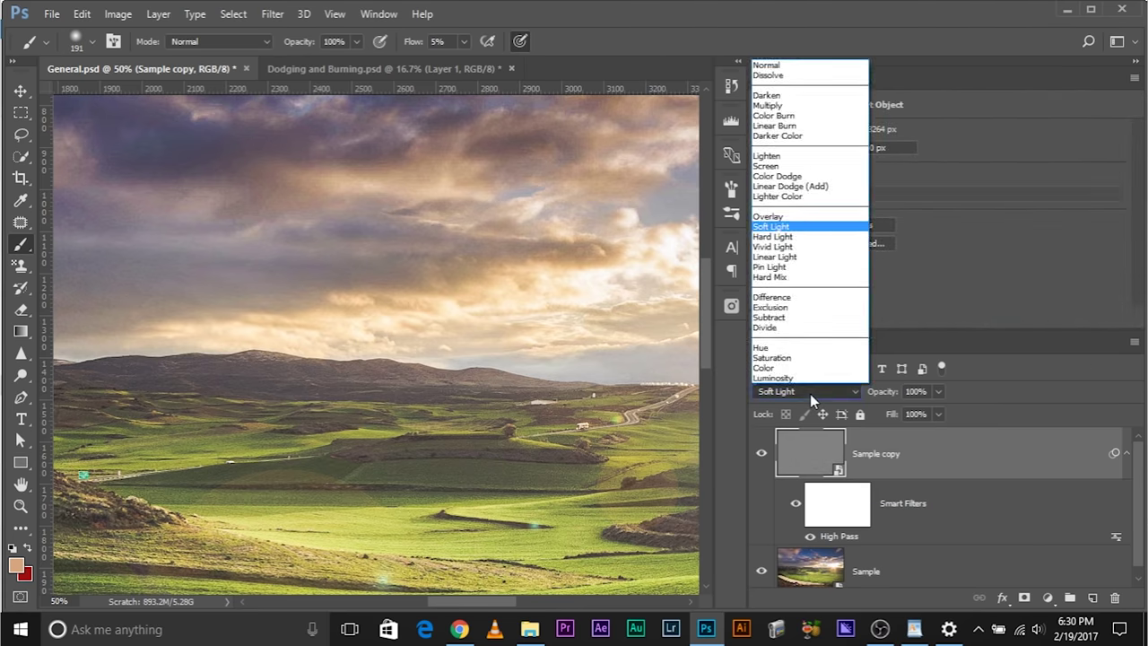
{"action": "left_click", "coordinate": [768, 217]}
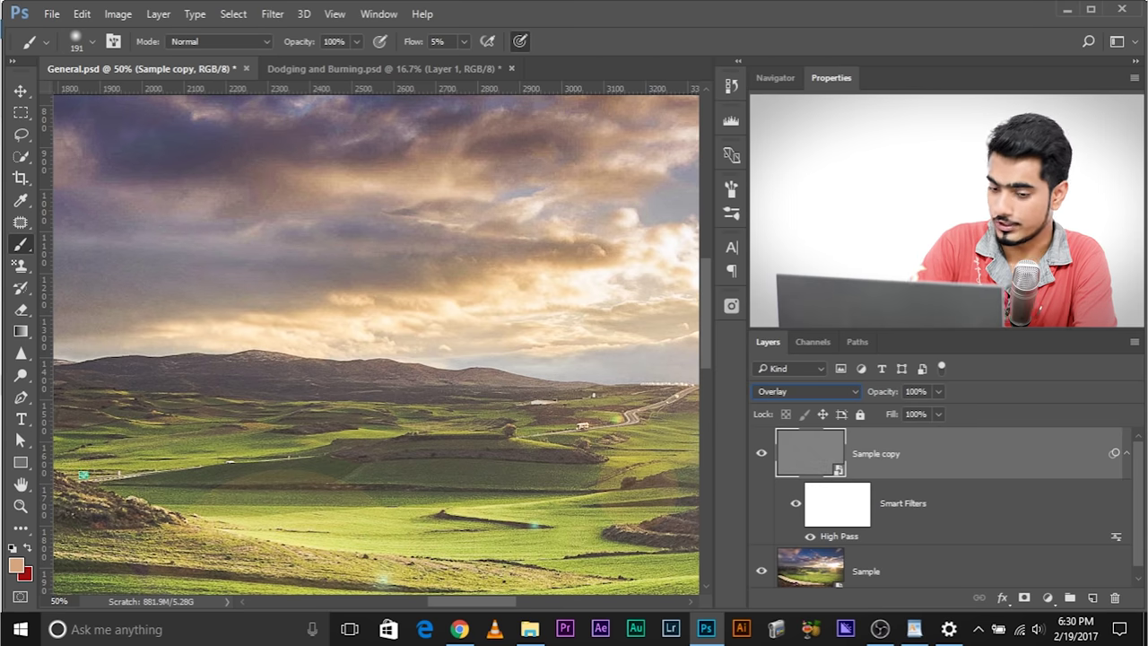
{"action": "key", "text": "ctrl+plus"}
{"action": "key", "text": "ctrl+plus"}
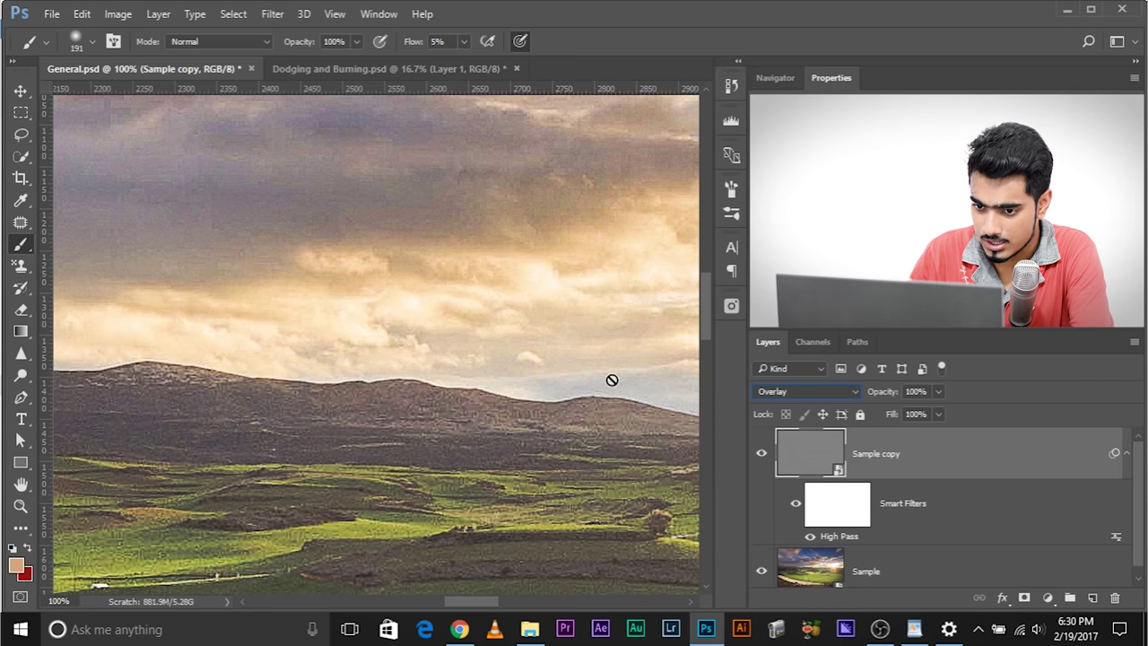
Compare the sharpening on the Sample copy layer by changing its blend mode to Soft Light and back to Overlay
{"action": "left_click", "coordinate": [810, 393]}
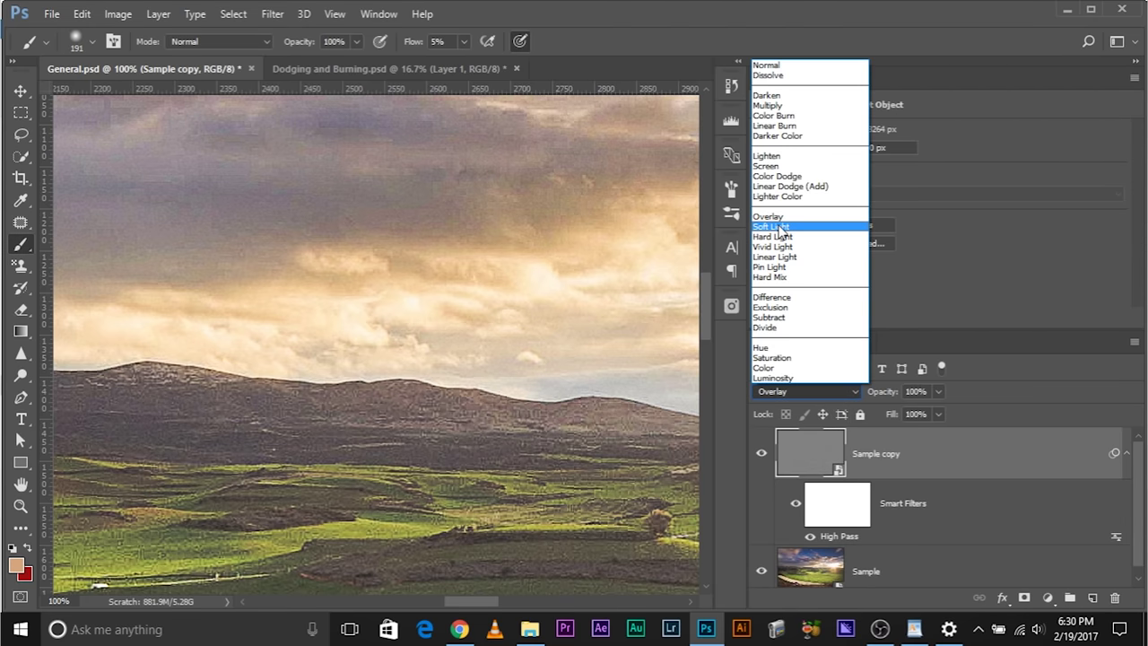
{"action": "left_click", "coordinate": [780, 227]}
{"action": "left_click", "coordinate": [829, 395]}
{"action": "left_click", "coordinate": [793, 219]}
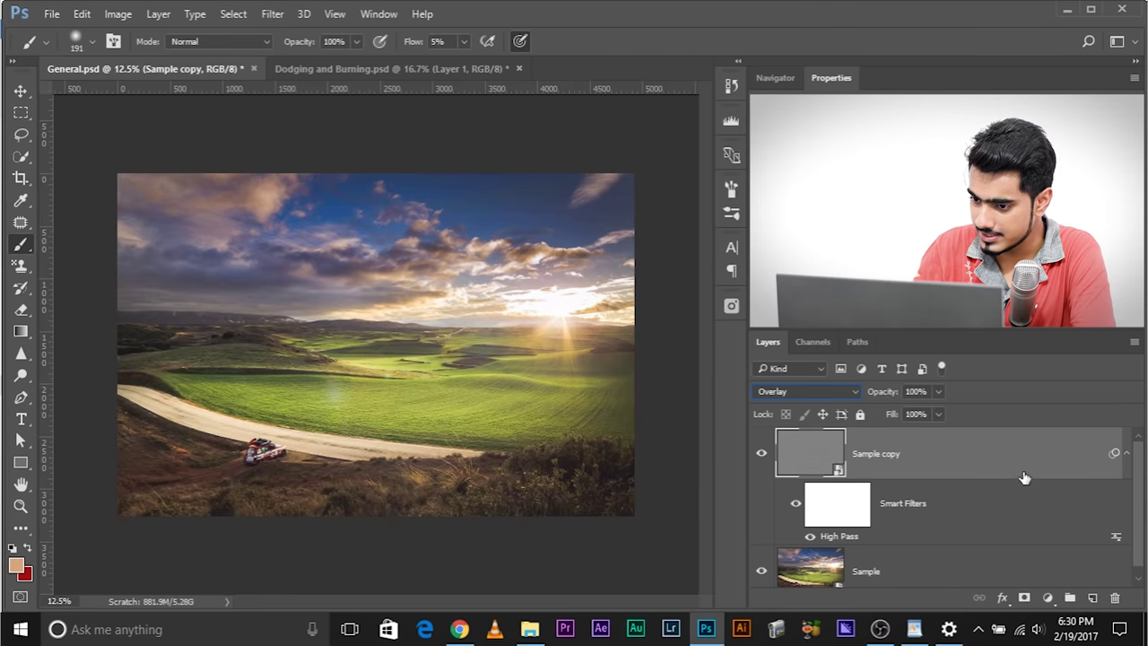
Delete the Sample copy layer and add a new layer above Sample with a vertical black-to-white linear gradient
{"action": "left_click_drag", "start_coordinate": [1024, 478], "coordinate": [1114, 597]}
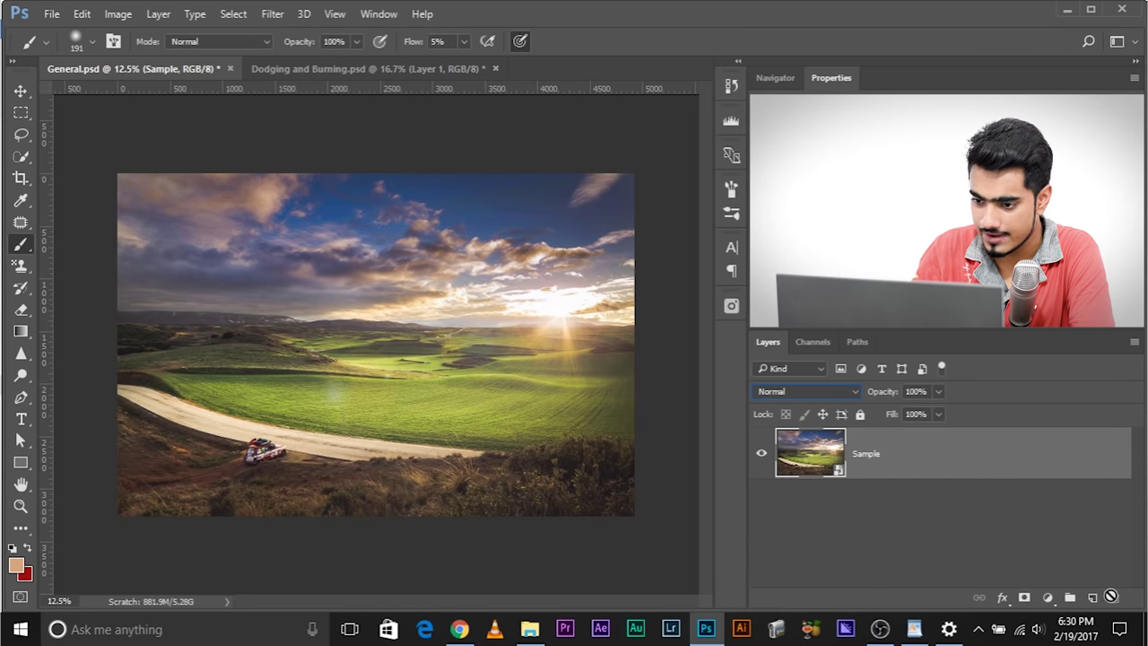
{"action": "left_click", "coordinate": [23, 332]}
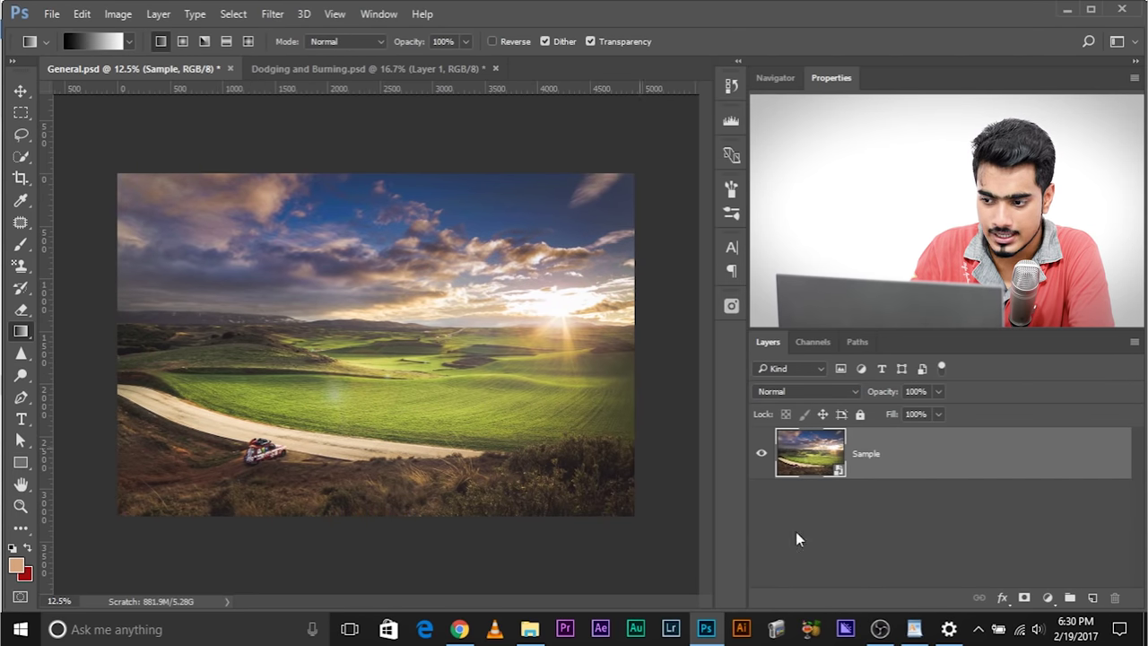
{"action": "left_click", "coordinate": [1092, 597]}
{"action": "left_click_drag", "start_coordinate": [379, 479], "coordinate": [375, 482]}
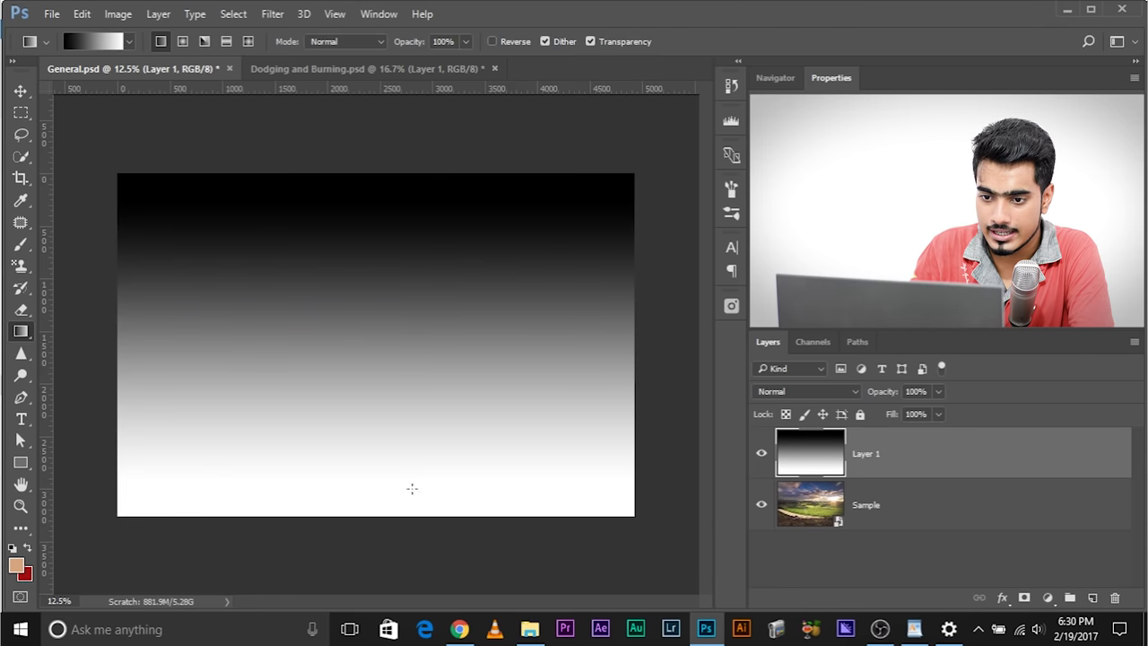
Try the gradient layer's blend mode as Overlay, Soft Light and again Overlay over the landscape
{"action": "left_click", "coordinate": [807, 391]}
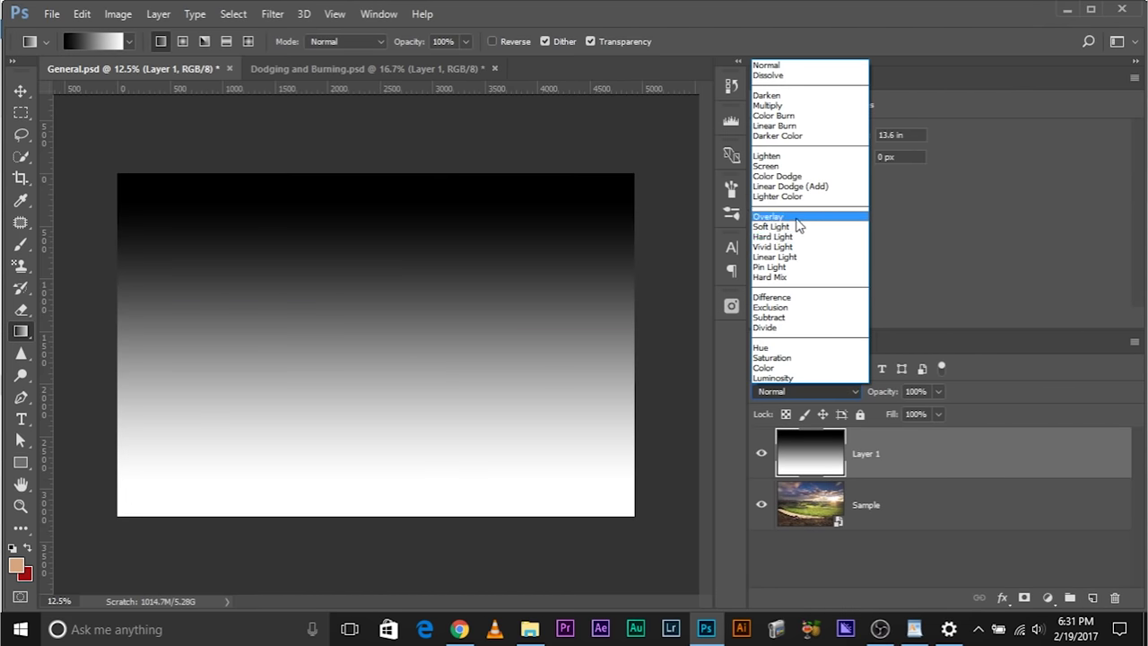
{"action": "left_click", "coordinate": [798, 222]}
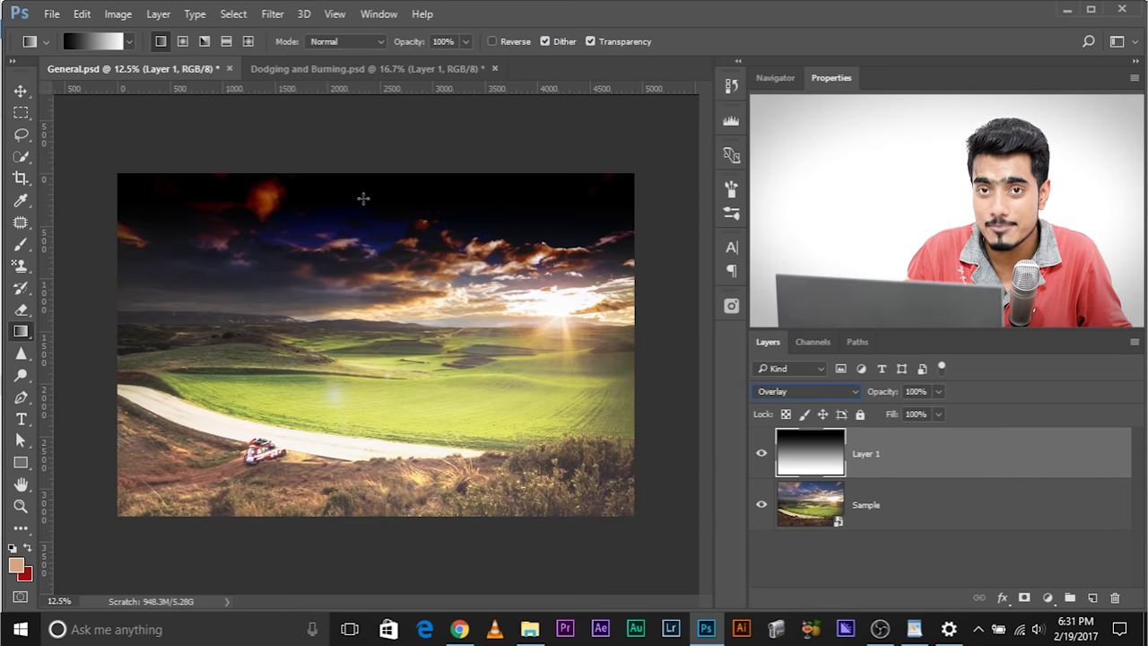
{"action": "left_click", "coordinate": [776, 392]}
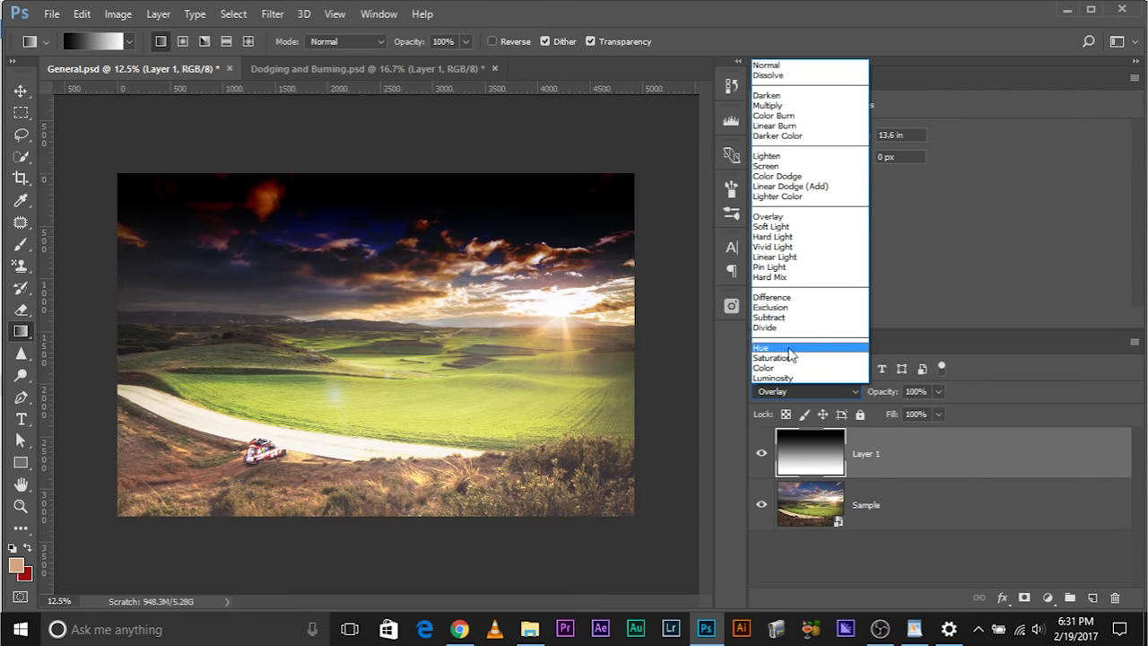
{"action": "left_click", "coordinate": [796, 233]}
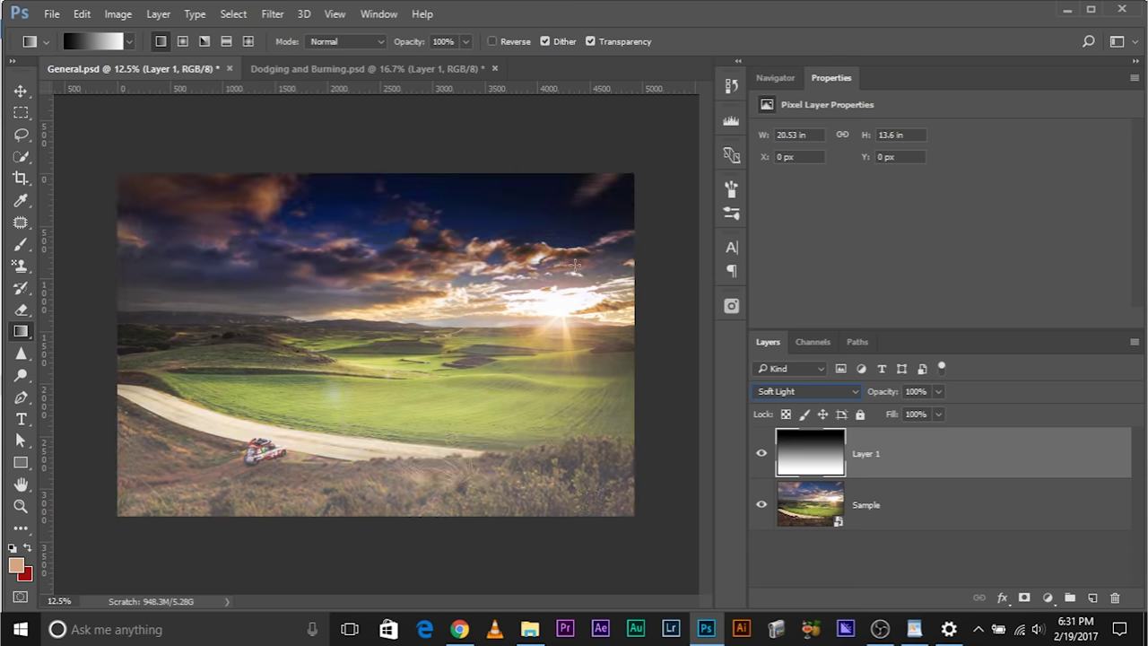
{"action": "left_click", "coordinate": [811, 392]}
{"action": "left_click", "coordinate": [789, 220]}
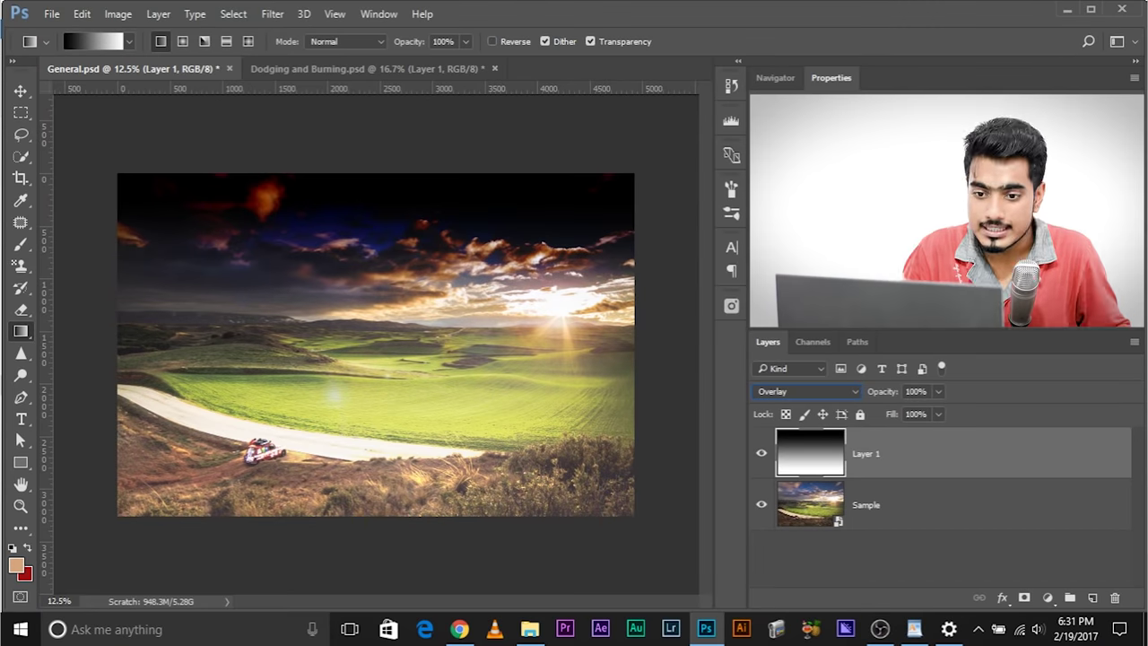
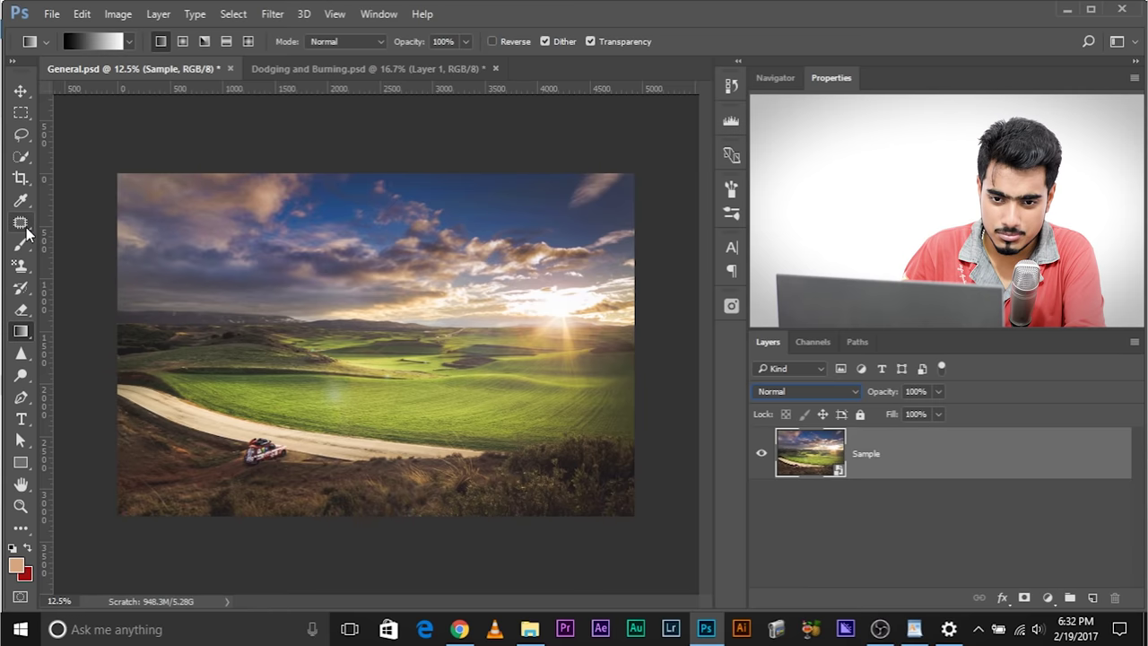
Set the foreground color to yellow ffd800 for the brush and add a blank layer above Sample
{"action": "left_click", "coordinate": [16, 567]}
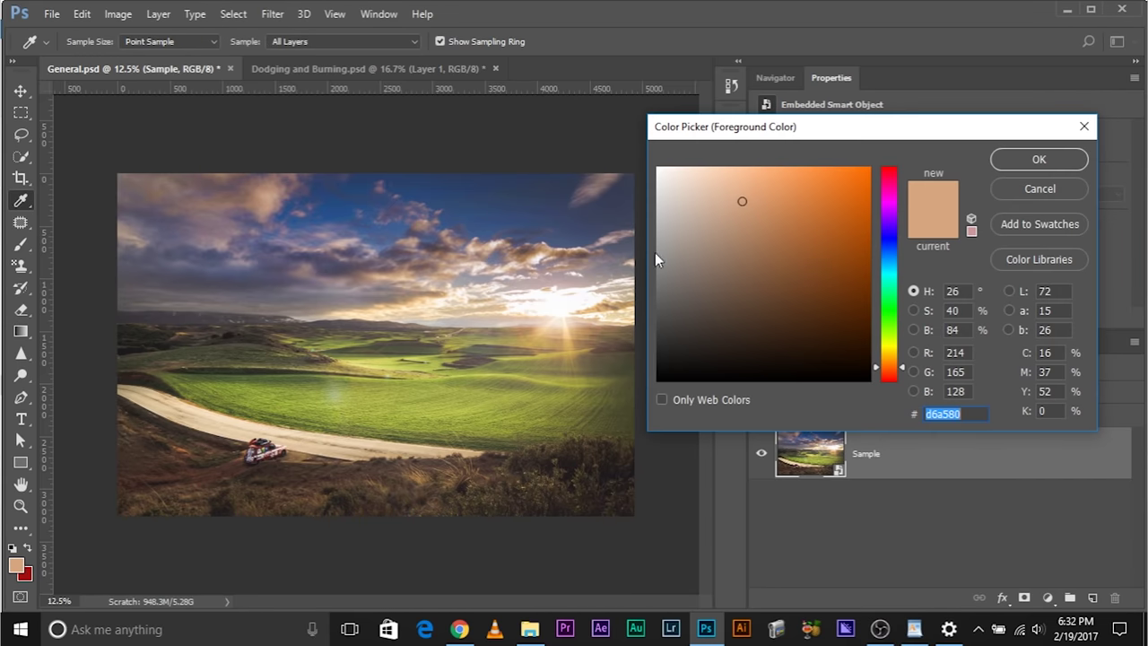
{"action": "type", "text": "ffd800"}
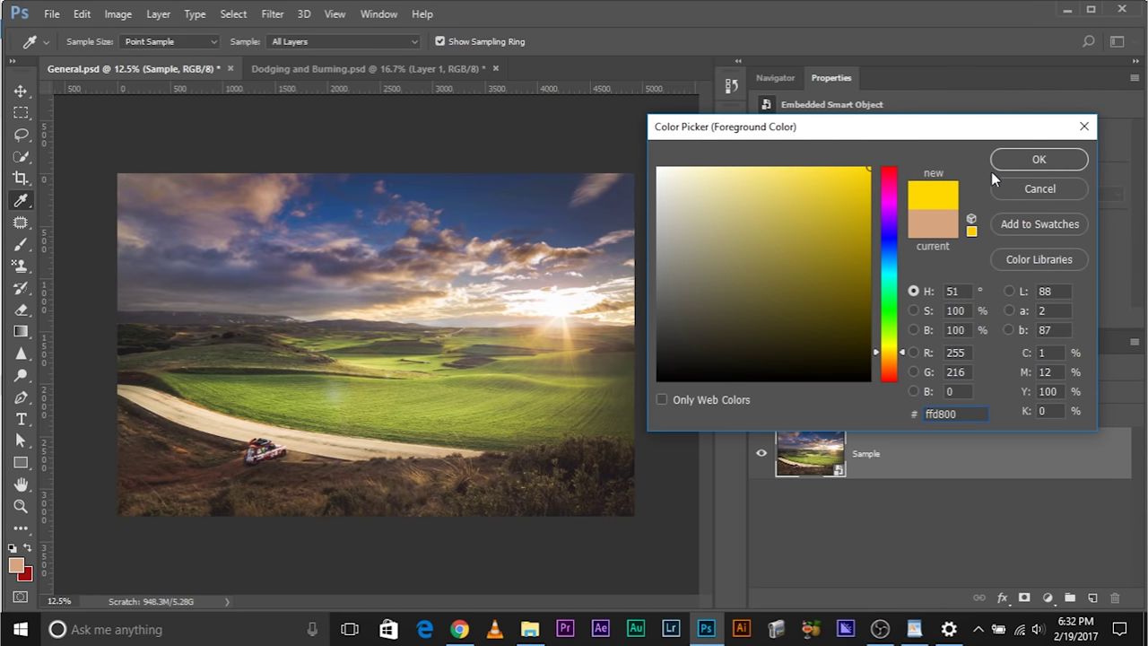
{"action": "left_click", "coordinate": [1003, 163]}
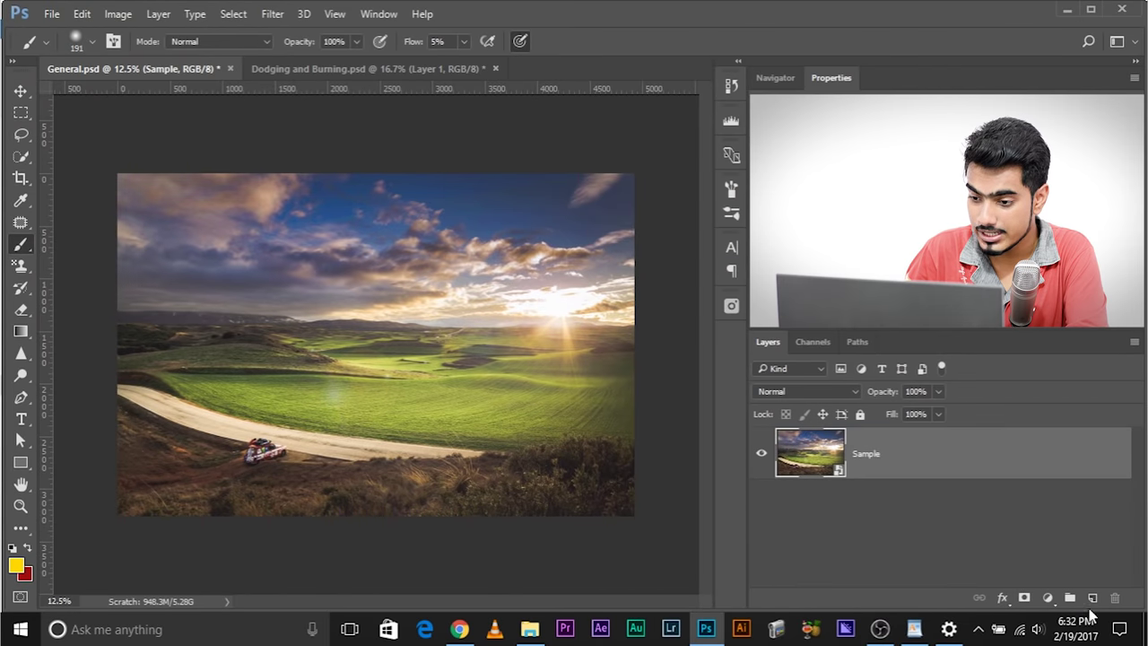
{"action": "left_click", "coordinate": [1091, 598]}
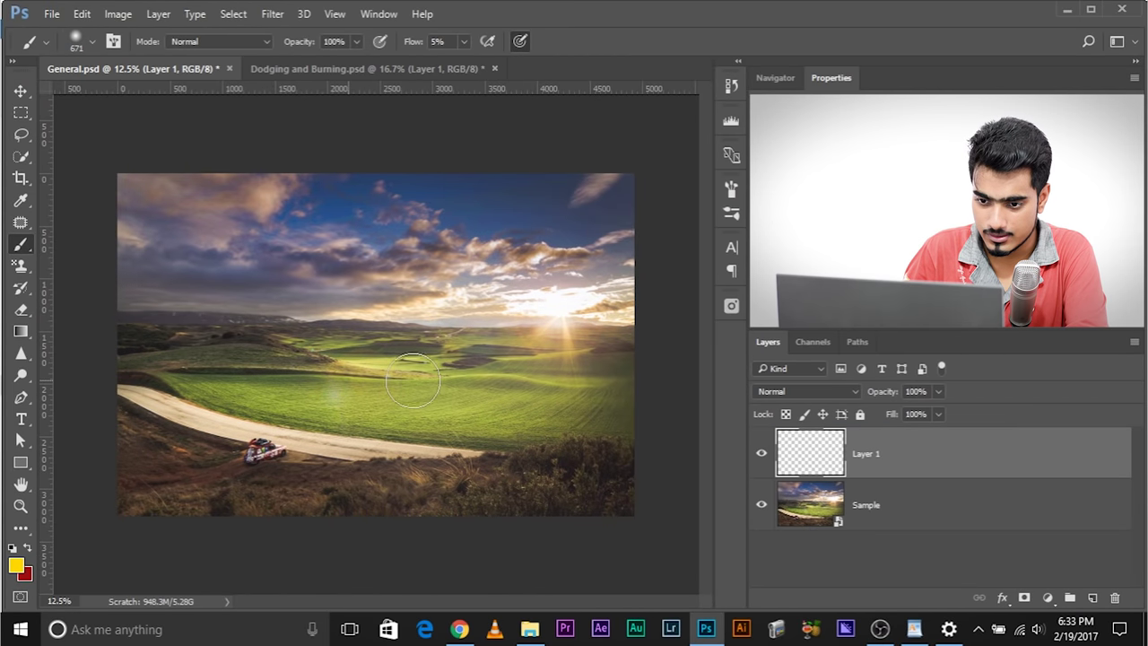
Raise the brush flow to 100% and paint yellow over the green field with a 671 px soft brush on Layer 1
{"action": "mouse_move", "coordinate": [412, 381]}
{"action": "left_mouse_down"}
{"action": "mouse_move", "coordinate": [387, 422]}
{"action": "mouse_move", "coordinate": [507, 399]}
{"action": "mouse_move", "coordinate": [453, 392]}
{"action": "left_mouse_up"}
{"action": "left_click", "coordinate": [463, 41]}
{"action": "left_click_drag", "start_coordinate": [460, 61], "coordinate": [537, 61]}
{"action": "mouse_move", "coordinate": [333, 394]}
{"action": "left_mouse_down"}
{"action": "mouse_move", "coordinate": [479, 391]}
{"action": "mouse_move", "coordinate": [556, 411]}
{"action": "mouse_move", "coordinate": [364, 413]}
{"action": "mouse_move", "coordinate": [269, 389]}
{"action": "left_mouse_up"}
Try the Hue blend mode on the yellow-painted layer, then set it to Color
{"action": "left_click", "coordinate": [790, 390]}
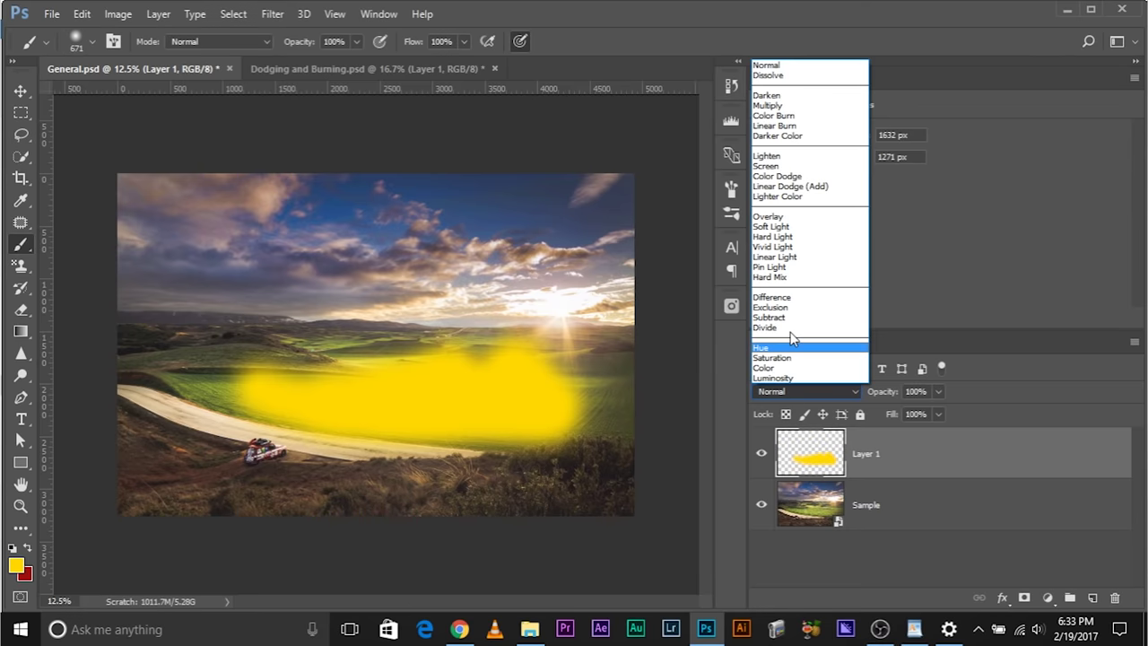
{"action": "left_click", "coordinate": [787, 348]}
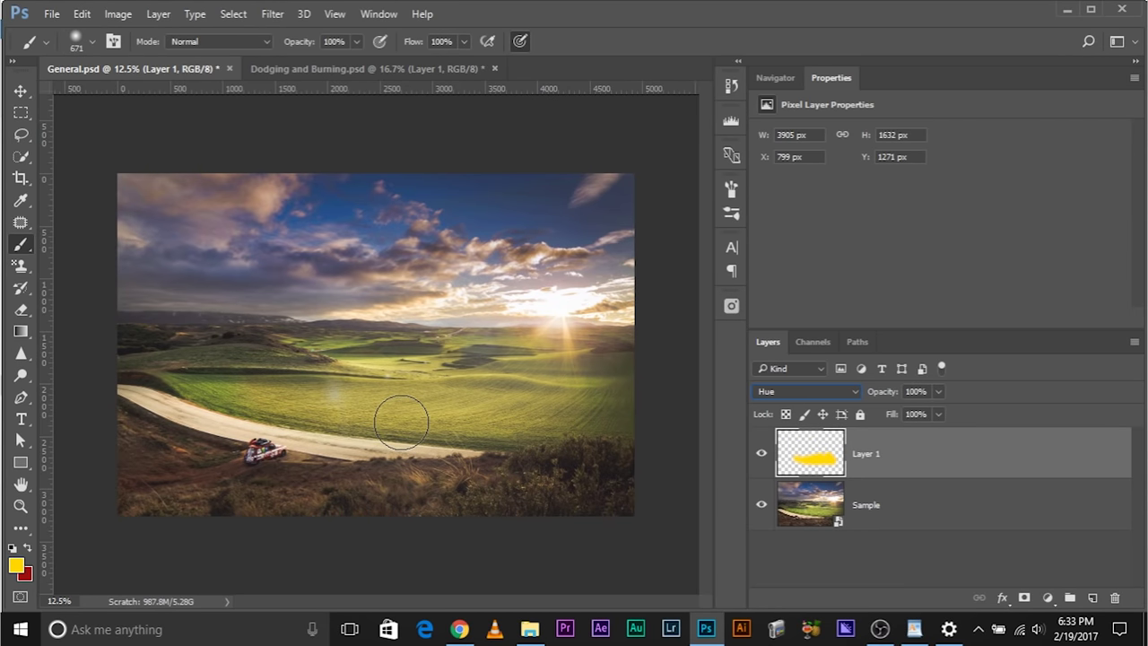
{"action": "left_click", "coordinate": [819, 398]}
{"action": "left_click", "coordinate": [814, 367]}
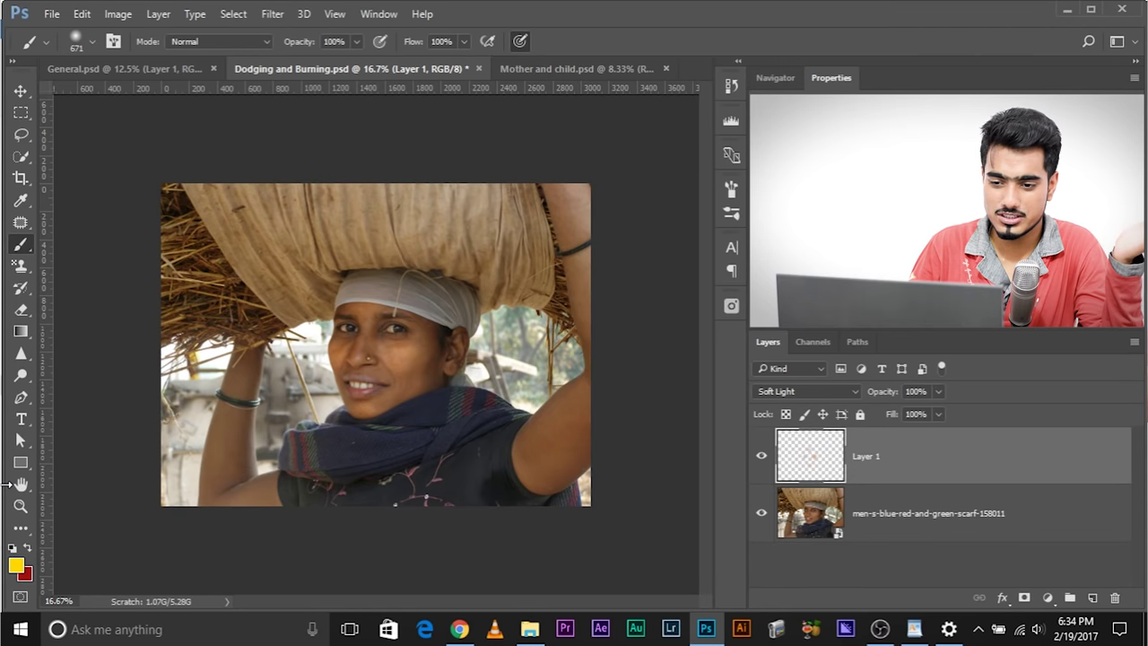
Set the foreground color to green 00ff30 and paint over the woman's face on Layer 1 of Dodging and Burning.psd
{"action": "left_click", "coordinate": [15, 563]}
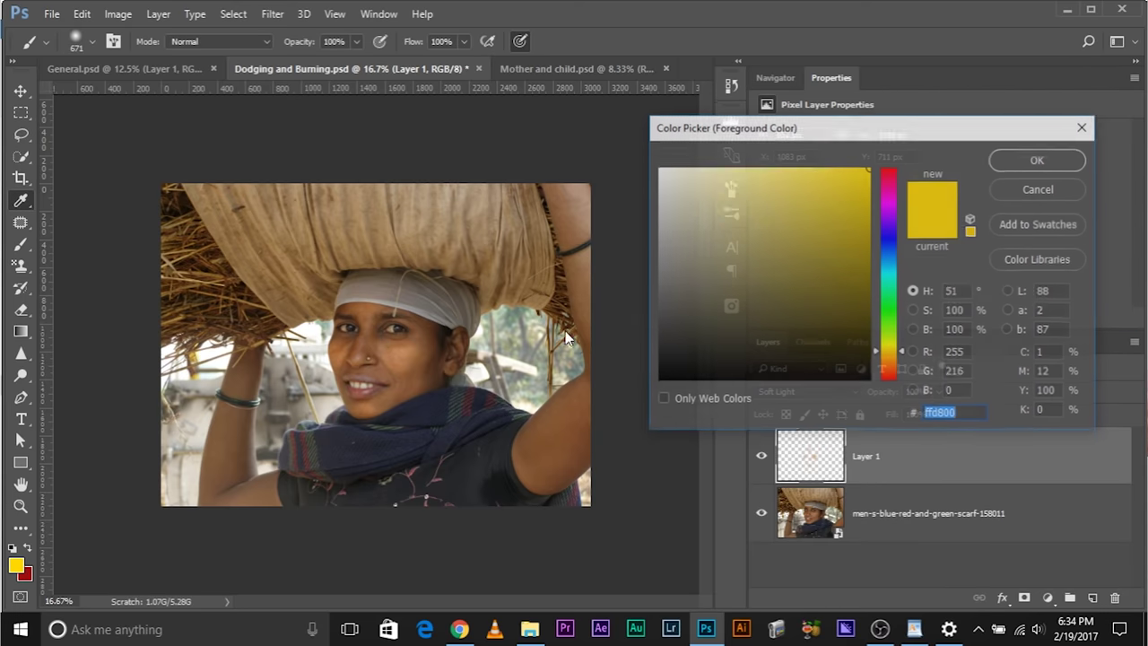
{"action": "left_click", "coordinate": [891, 306]}
{"action": "left_click", "coordinate": [1025, 163]}
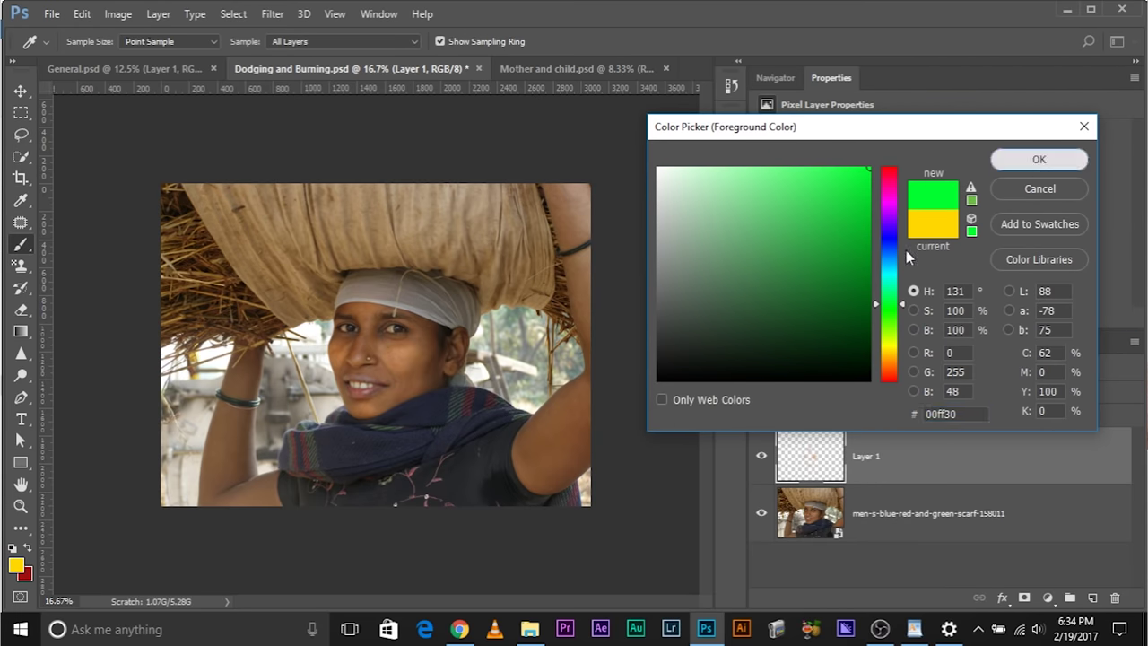
{"action": "mouse_move", "coordinate": [406, 382]}
{"action": "left_mouse_down"}
{"action": "mouse_move", "coordinate": [374, 348]}
{"action": "mouse_move", "coordinate": [375, 324]}
{"action": "mouse_move", "coordinate": [386, 368]}
{"action": "left_mouse_up"}
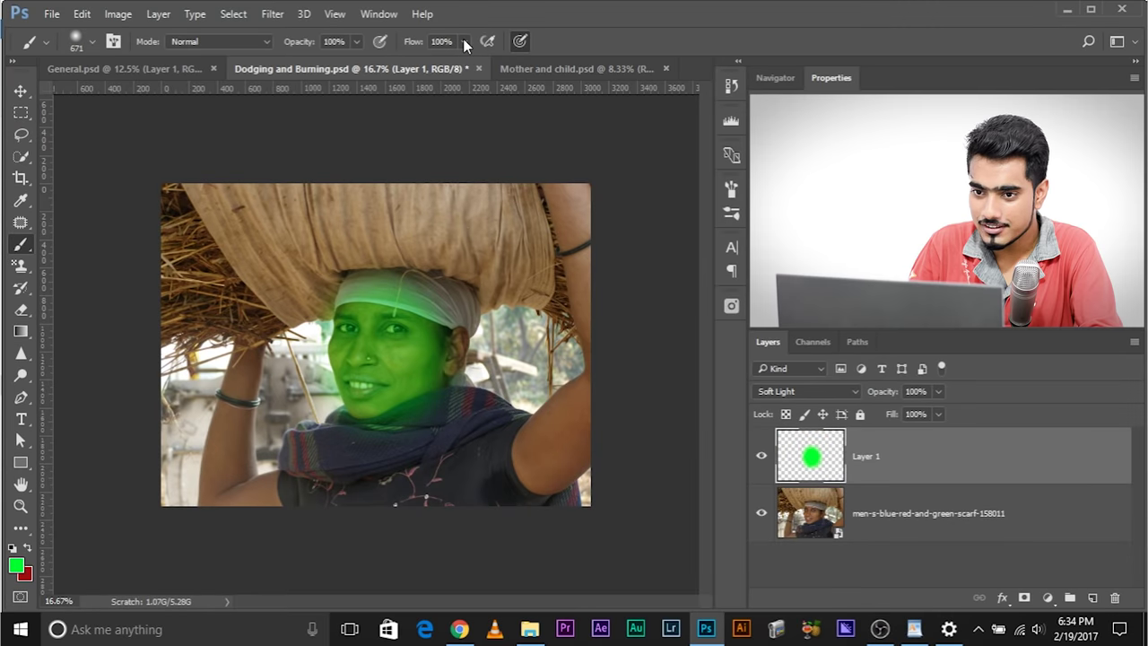
Change the green-painted Layer 1's blend mode to Hue, then to Color, to compare the recoloring of the face
{"action": "left_click", "coordinate": [804, 391]}
{"action": "left_click", "coordinate": [794, 347]}
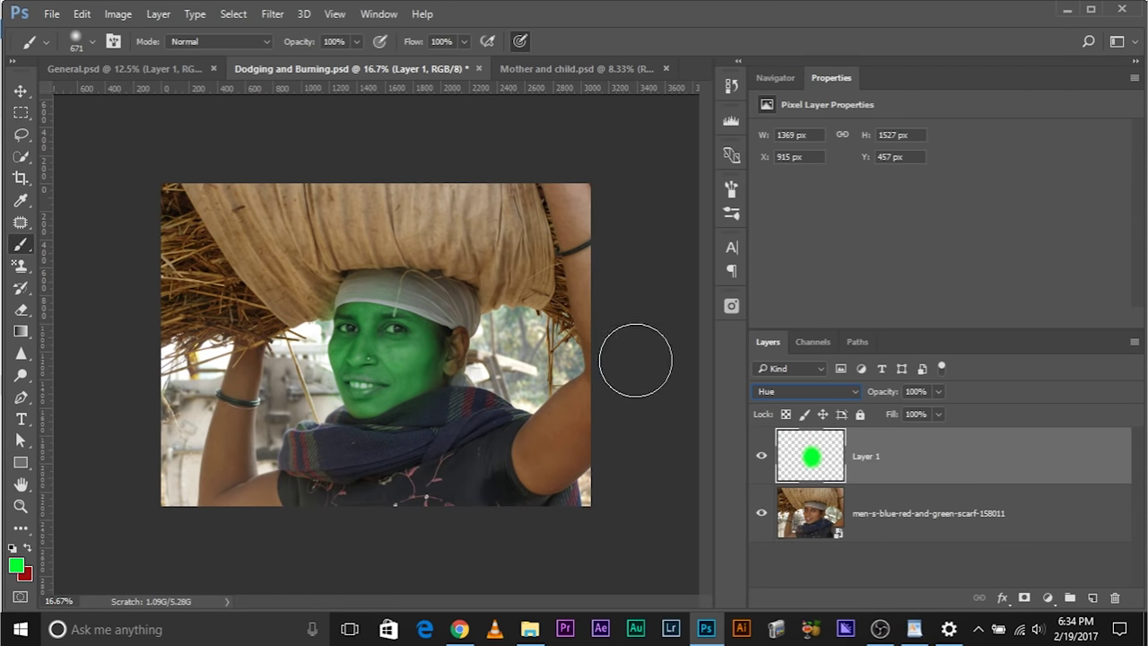
{"action": "left_click", "coordinate": [808, 391]}
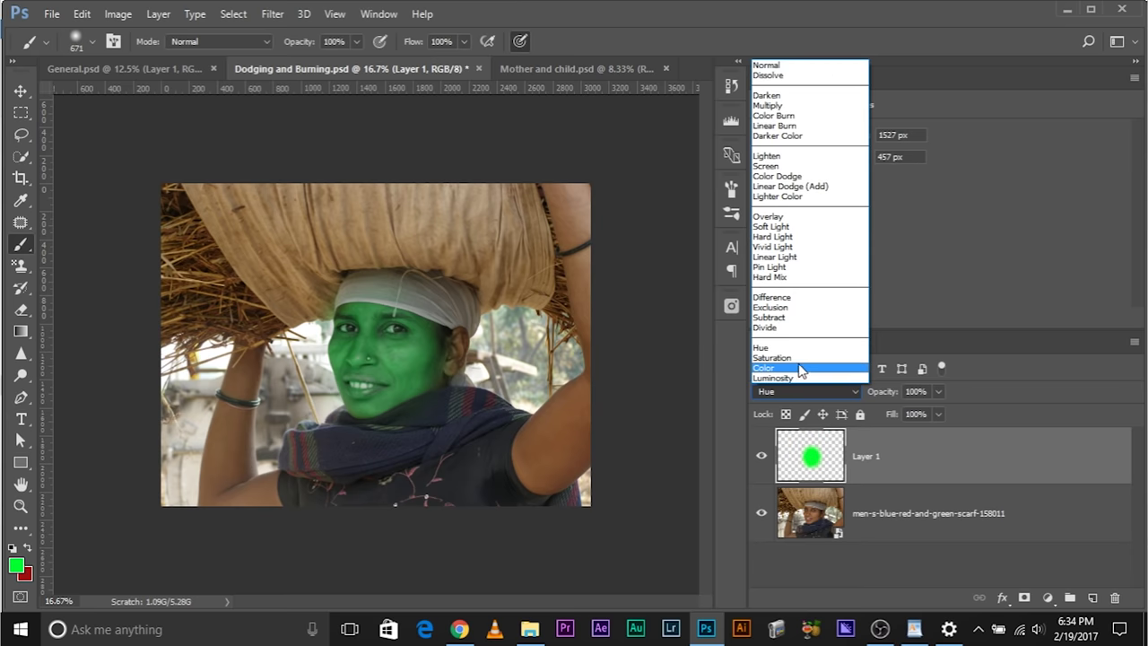
{"action": "left_click", "coordinate": [796, 365]}
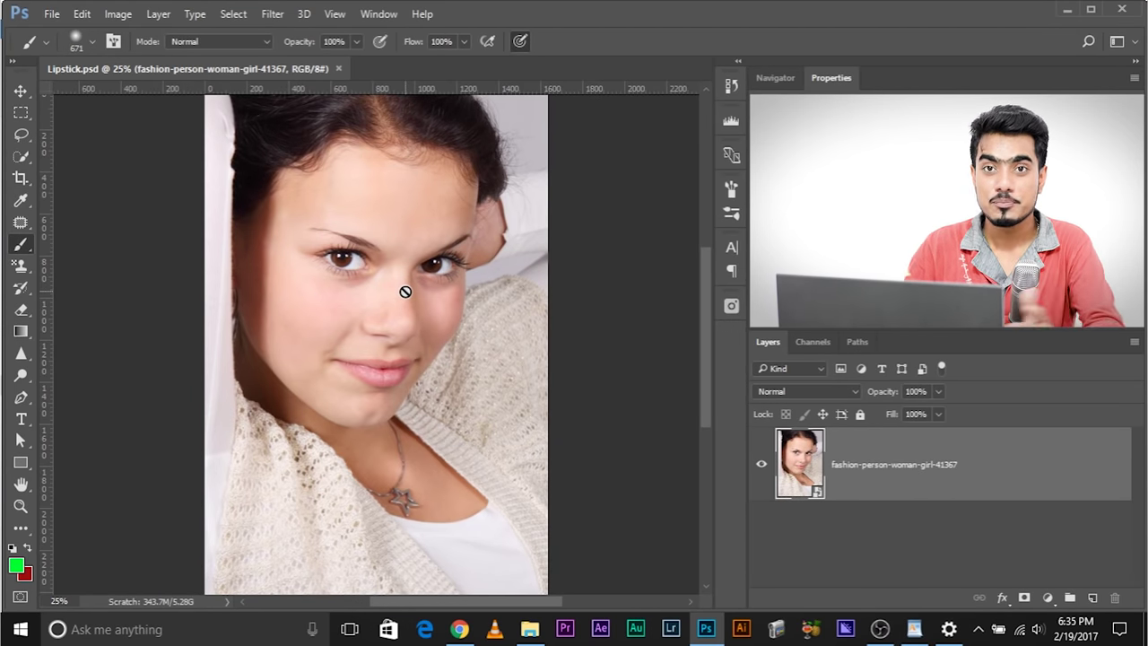
Add a new layer above the portrait in Lipstick.psd and set the Brush tool's foreground color to dark red a50303
{"action": "left_click", "coordinate": [1093, 597]}
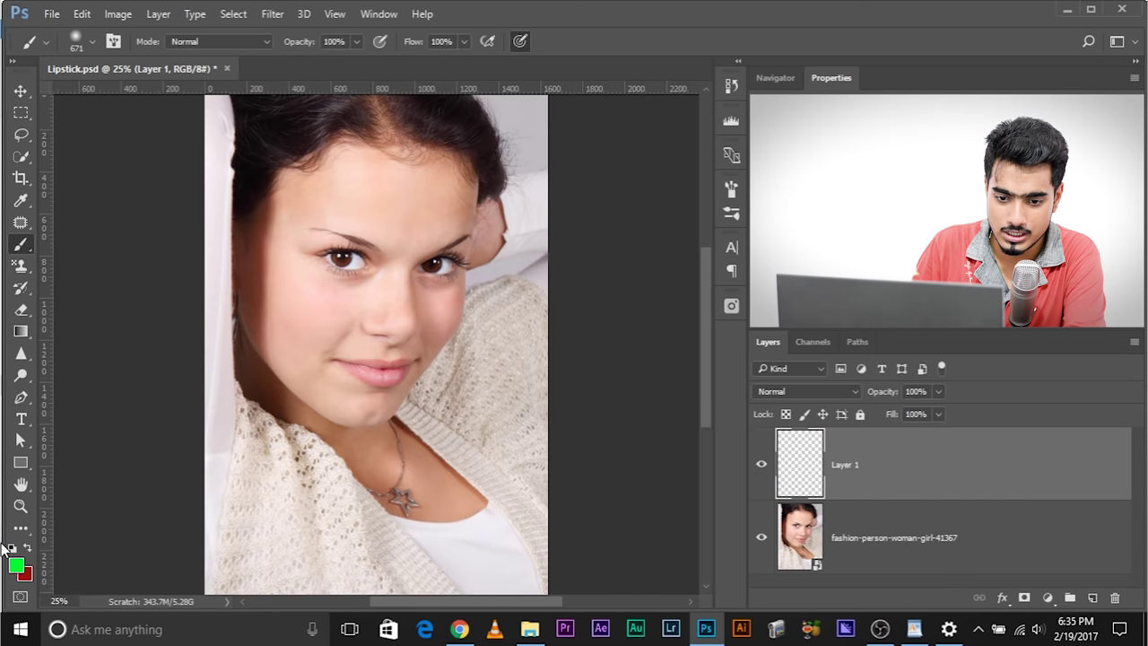
{"action": "left_click", "coordinate": [16, 564]}
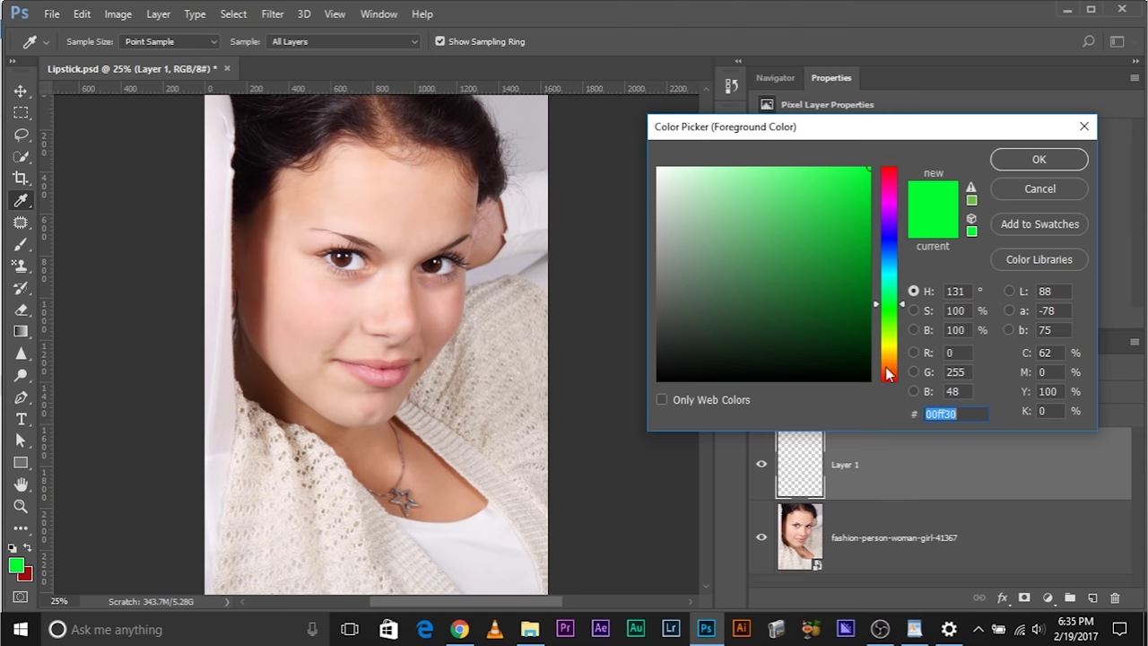
{"action": "left_click_drag", "start_coordinate": [886, 367], "coordinate": [886, 382]}
{"action": "left_click", "coordinate": [848, 244]}
{"action": "left_click_drag", "start_coordinate": [858, 242], "coordinate": [862, 225]}
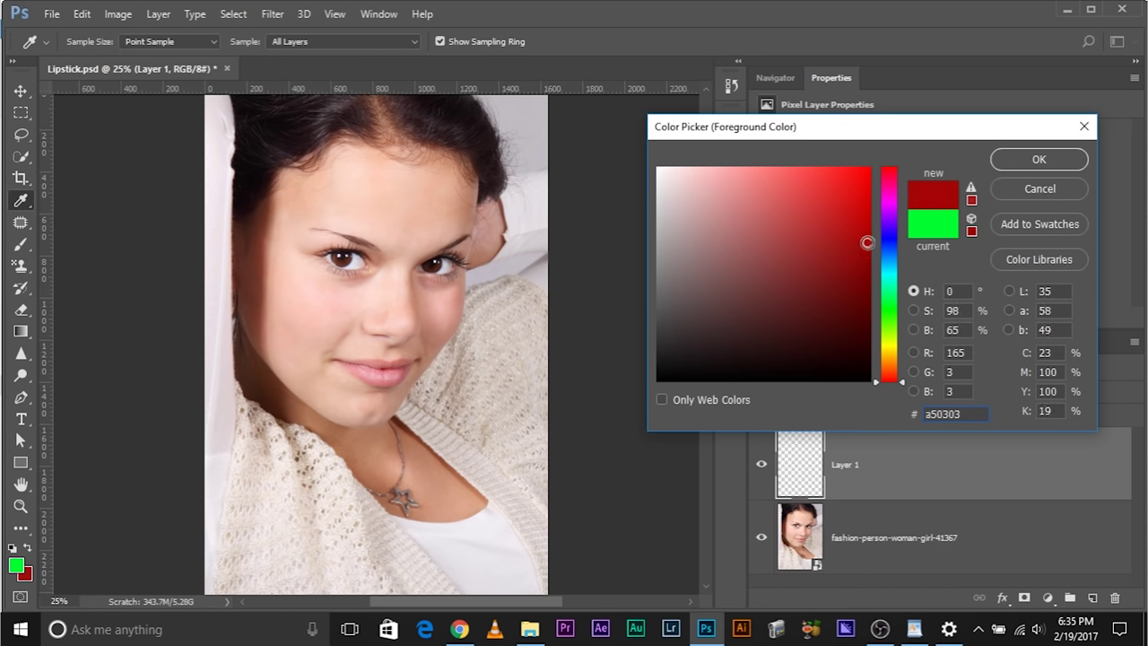
{"action": "left_click", "coordinate": [1002, 162]}
{"action": "key", "text": "b"}
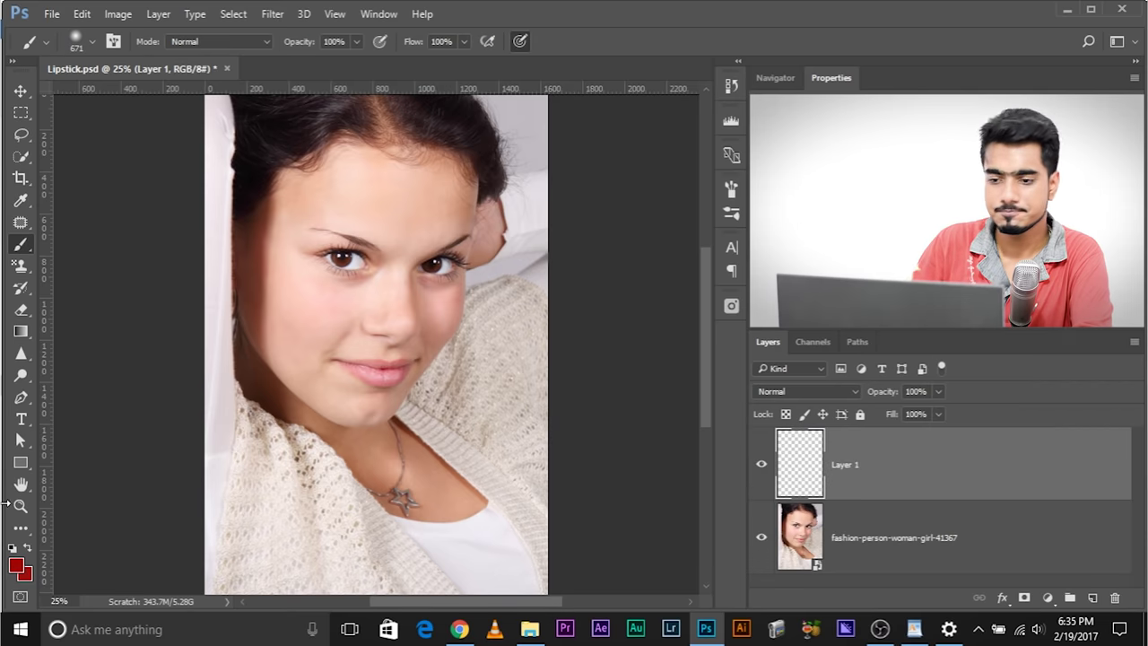
Paint the woman's lips completely dark red on Layer 1 with a soft brush of 29 to 33 px
{"action": "key", "text": "ctrl+plus"}
{"action": "key", "text": "ctrl+plus"}
{"action": "key", "text": "ctrl+plus"}
{"action": "key", "text": "ctrl+plus"}
{"action": "key", "text": "ctrl+plus"}
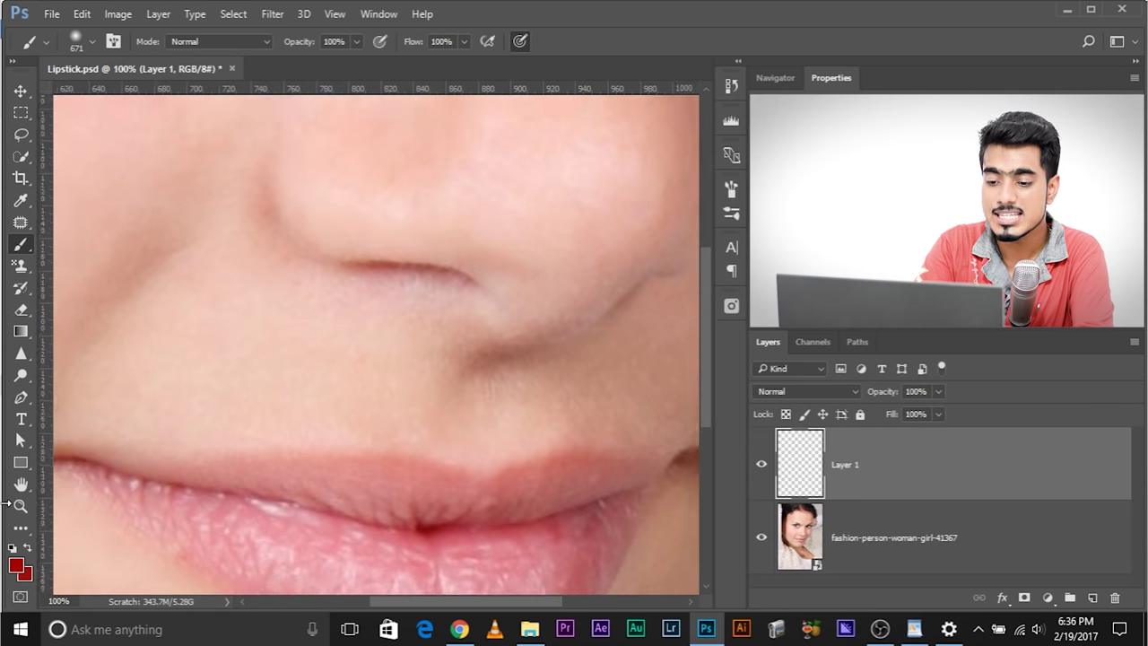
{"action": "key", "text": "ctrl+minus"}
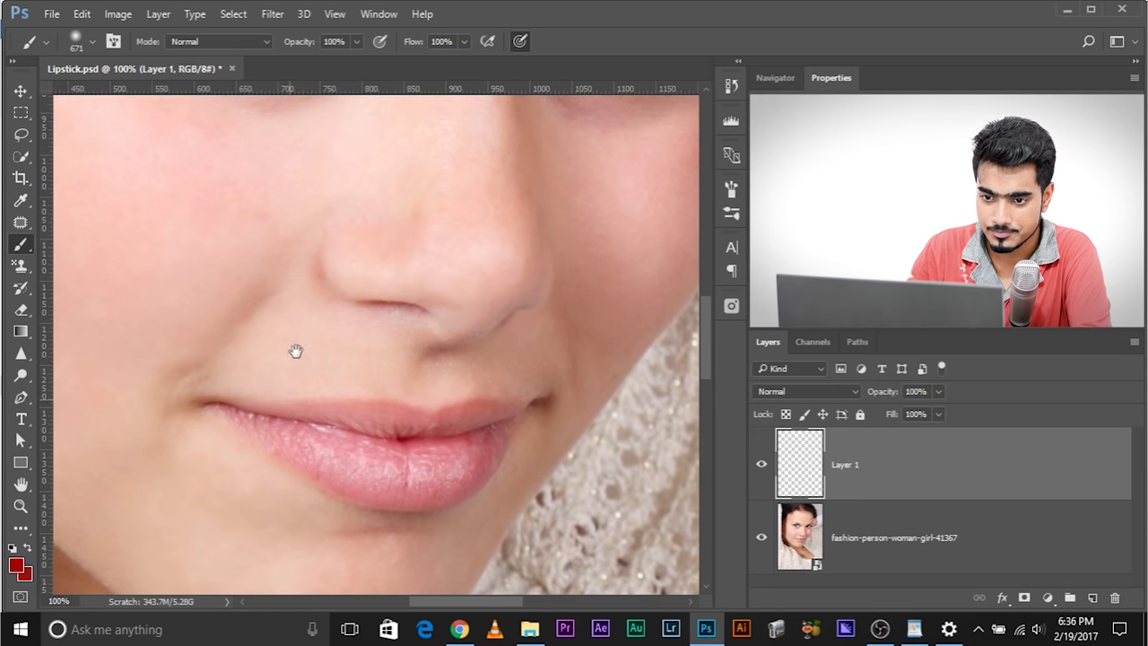
{"action": "key", "text": "ctrl+minus"}
{"action": "left_click_drag", "start_coordinate": [287, 333], "coordinate": [148, 349]}
{"action": "left_click_drag", "start_coordinate": [328, 329], "coordinate": [274, 321]}
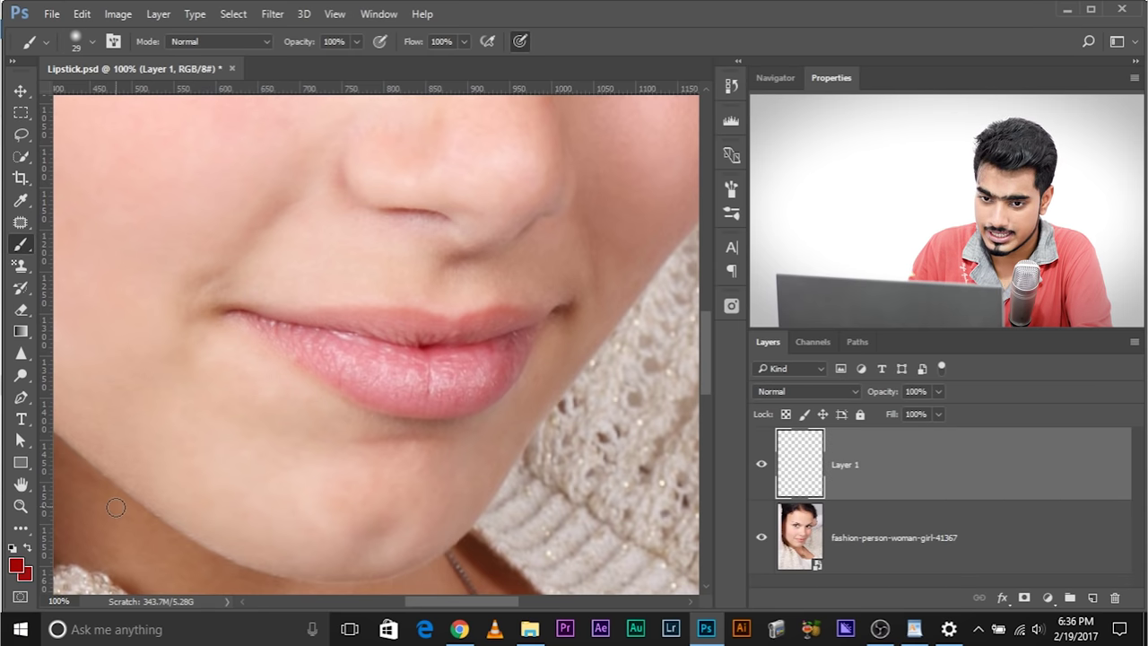
{"action": "mouse_move", "coordinate": [240, 315]}
{"action": "left_mouse_down"}
{"action": "mouse_move", "coordinate": [444, 328]}
{"action": "mouse_move", "coordinate": [519, 316]}
{"action": "left_mouse_up"}
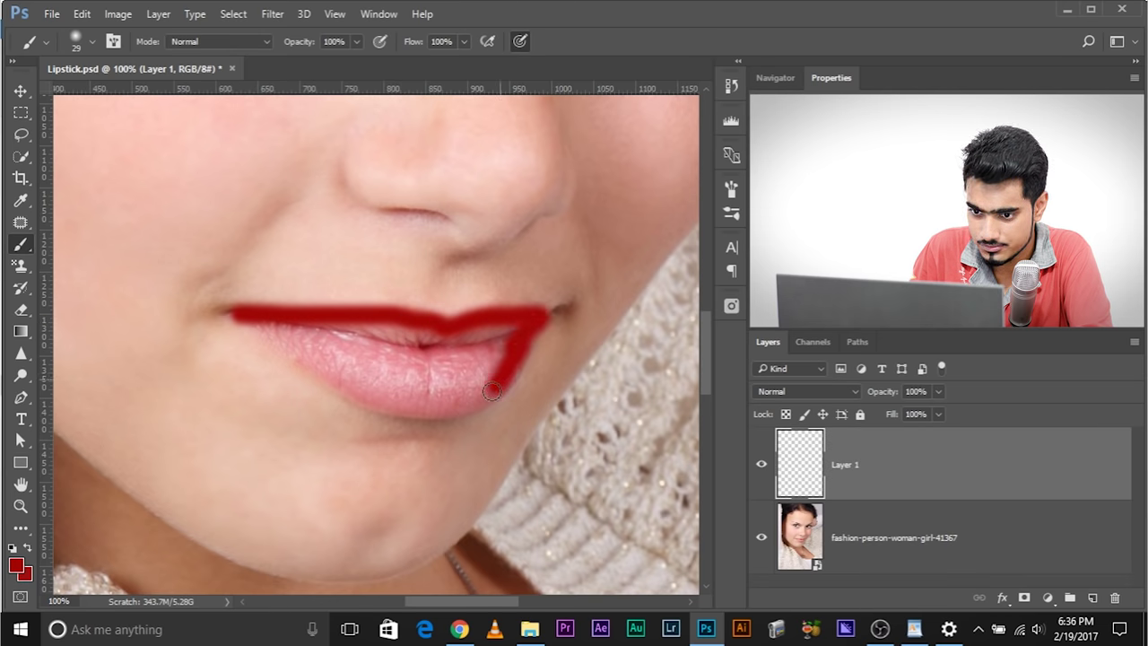
{"action": "mouse_move", "coordinate": [466, 407]}
{"action": "left_mouse_down"}
{"action": "mouse_move", "coordinate": [351, 407]}
{"action": "mouse_move", "coordinate": [245, 318]}
{"action": "mouse_move", "coordinate": [359, 328]}
{"action": "mouse_move", "coordinate": [493, 387]}
{"action": "mouse_move", "coordinate": [474, 346]}
{"action": "mouse_move", "coordinate": [422, 351]}
{"action": "mouse_move", "coordinate": [355, 332]}
{"action": "left_mouse_up"}
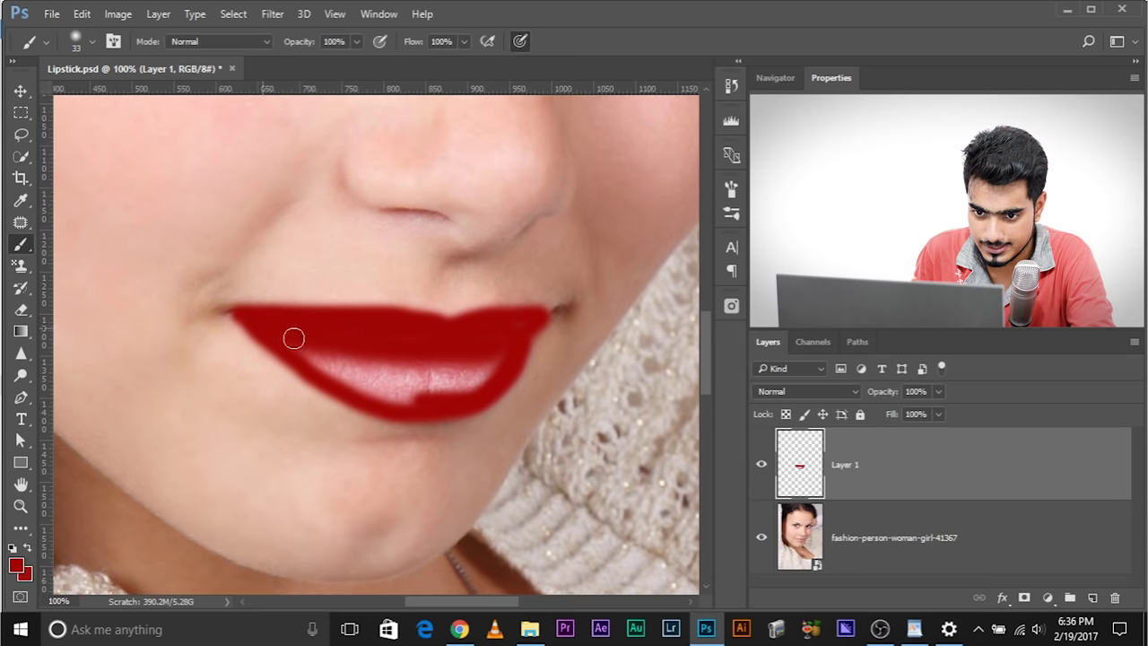
{"action": "mouse_move", "coordinate": [329, 369]}
{"action": "left_mouse_down"}
{"action": "mouse_move", "coordinate": [396, 396]}
{"action": "mouse_move", "coordinate": [476, 397]}
{"action": "mouse_move", "coordinate": [506, 349]}
{"action": "mouse_move", "coordinate": [465, 382]}
{"action": "mouse_move", "coordinate": [413, 395]}
{"action": "mouse_move", "coordinate": [409, 366]}
{"action": "mouse_move", "coordinate": [327, 357]}
{"action": "mouse_move", "coordinate": [451, 370]}
{"action": "left_mouse_up"}
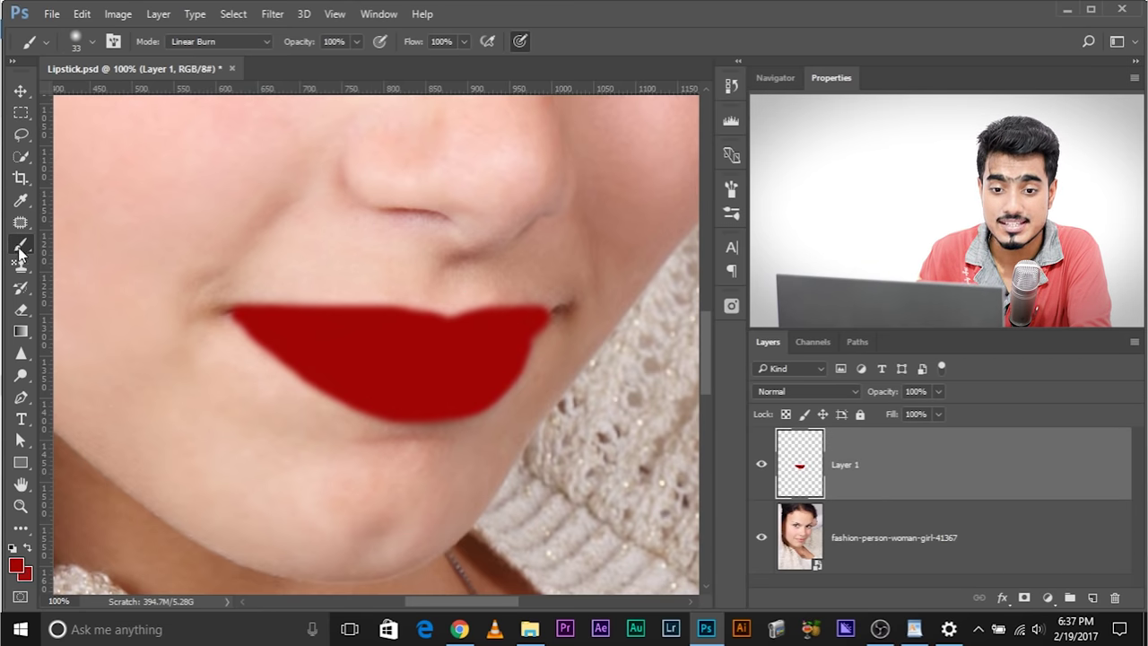
With the Move tool active, cycle the lip layer through darkening blend modes, comparing Multiply, Color Burn and Linear Burn
{"action": "left_click", "coordinate": [20, 92]}
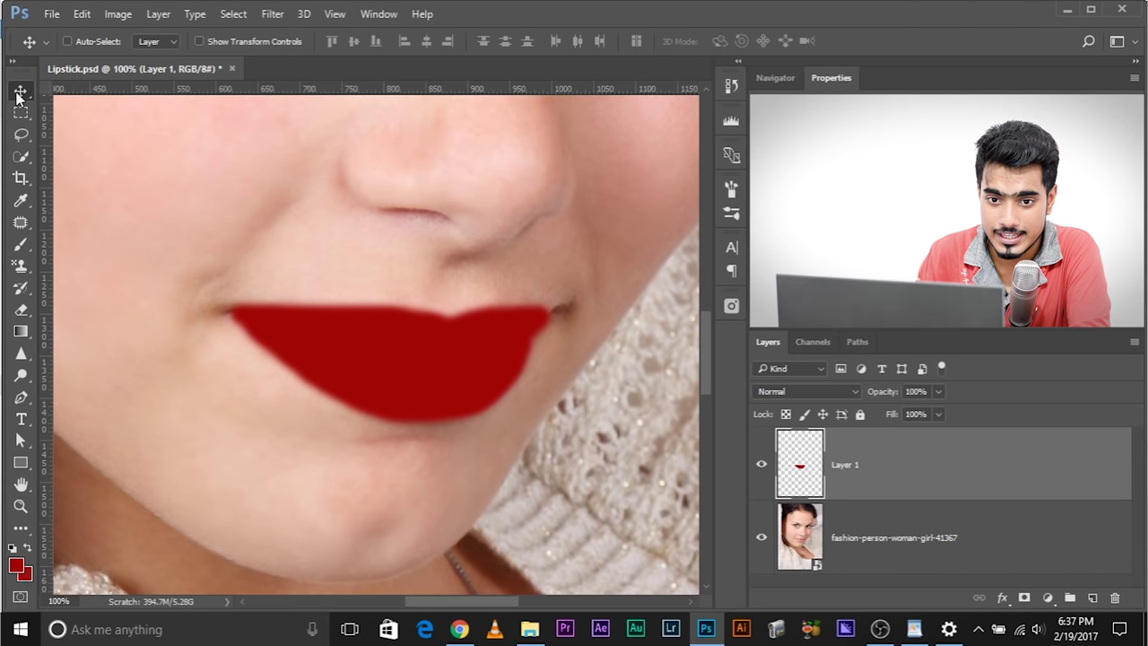
{"action": "key", "text": "alt+shift+i"}
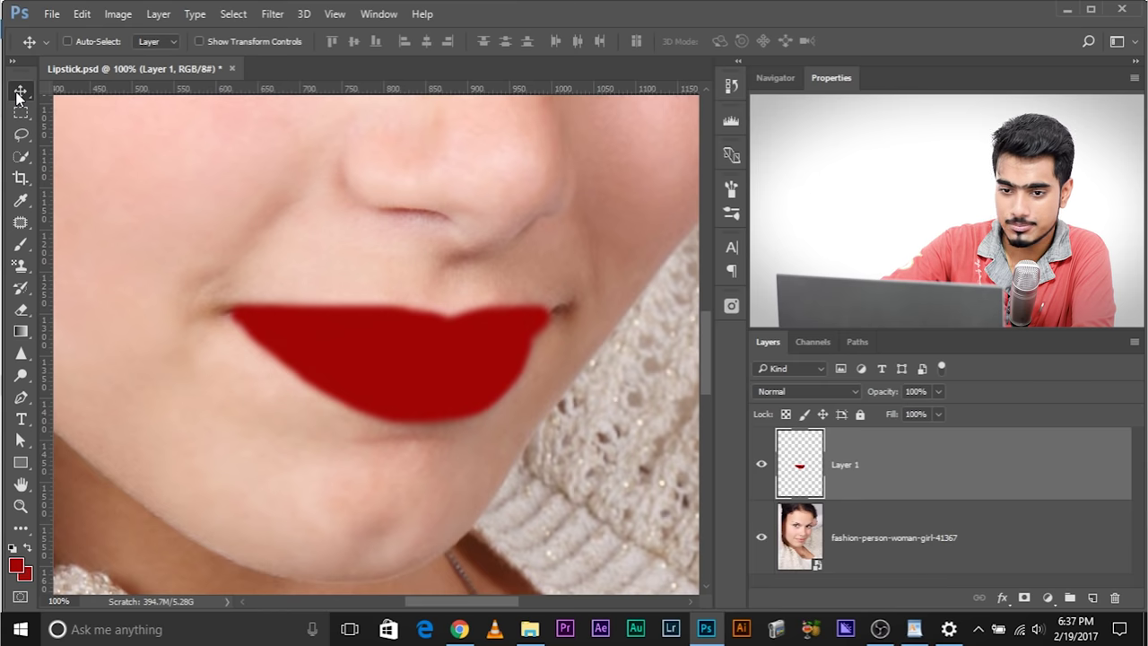
{"action": "key", "text": "shift+plus"}
{"action": "key", "text": "shift+plus"}
{"action": "key", "text": "shift+plus"}
{"action": "key", "text": "shift+minus"}
{"action": "key", "text": "shift+minus"}
{"action": "key", "text": "shift+plus"}
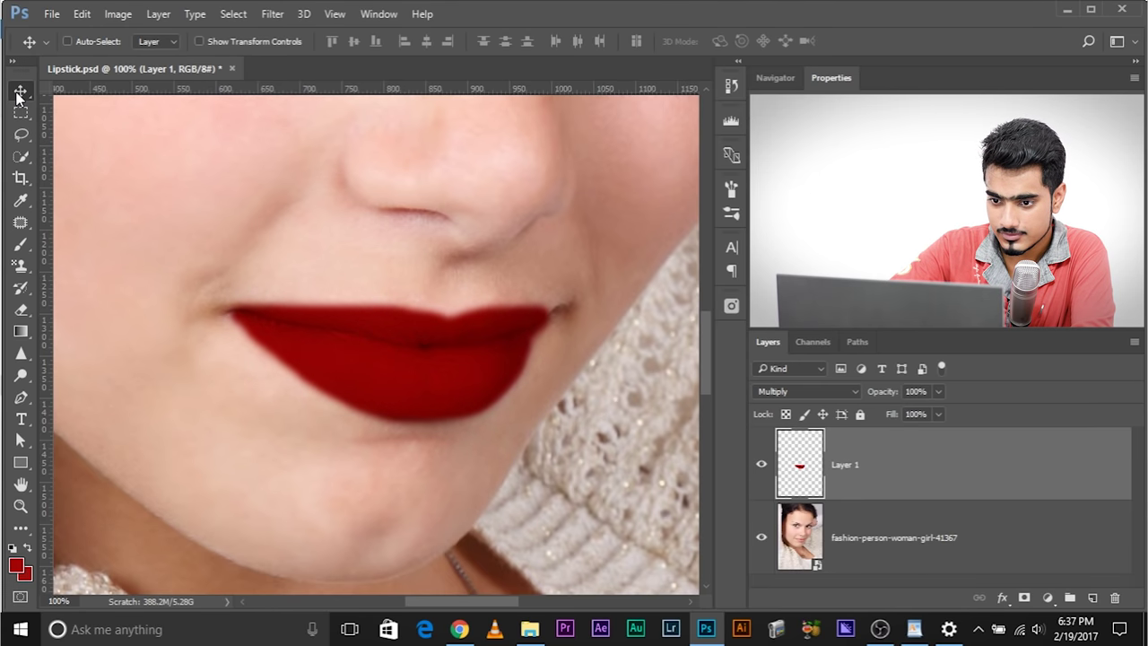
{"action": "key", "text": "shift+plus"}
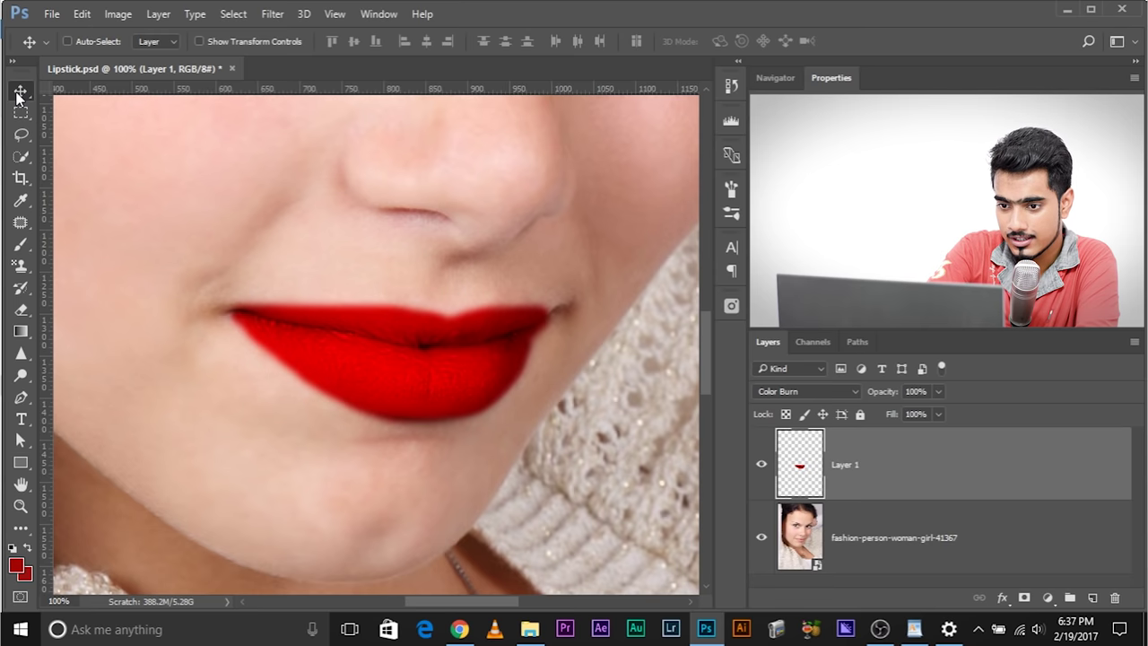
{"action": "key", "text": "shift+plus"}
{"action": "key", "text": "shift+plus"}
{"action": "key", "text": "shift+plus"}
{"action": "key", "text": "shift+minus"}
{"action": "key", "text": "shift+minus"}
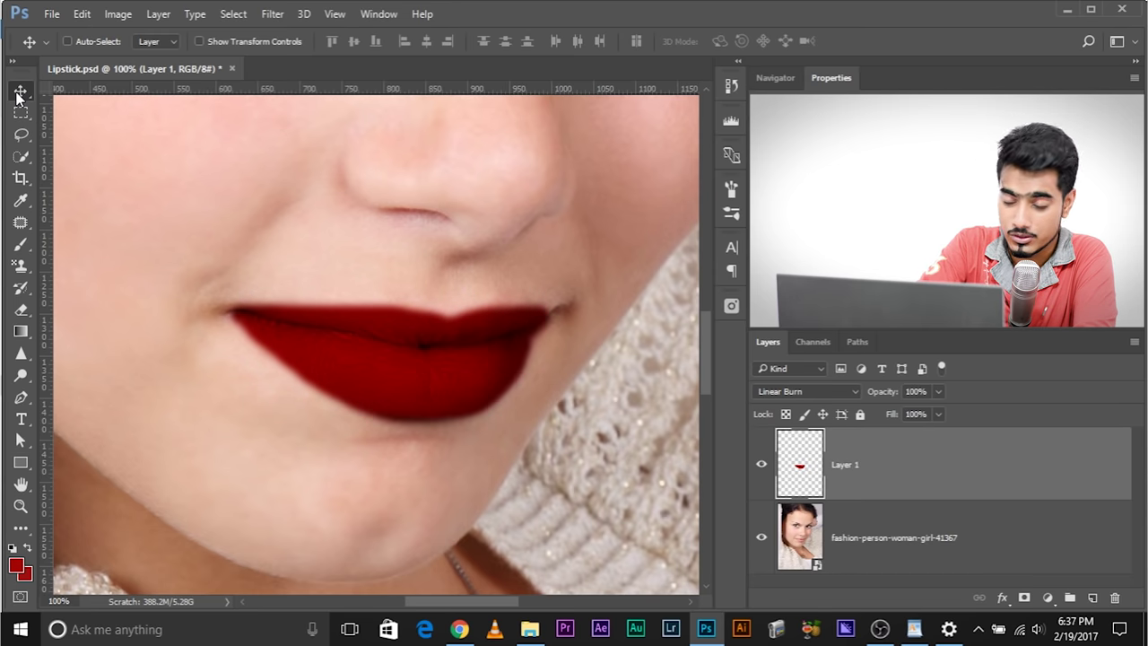
Try further blend modes up to Lighter Color on the lip layer and settle on Multiply
{"action": "key", "text": "shift+plus"}
{"action": "key", "text": "shift+plus"}
{"action": "key", "text": "shift+plus"}
{"action": "key", "text": "shift+plus"}
{"action": "key", "text": "shift+plus"}
{"action": "key", "text": "shift+plus"}
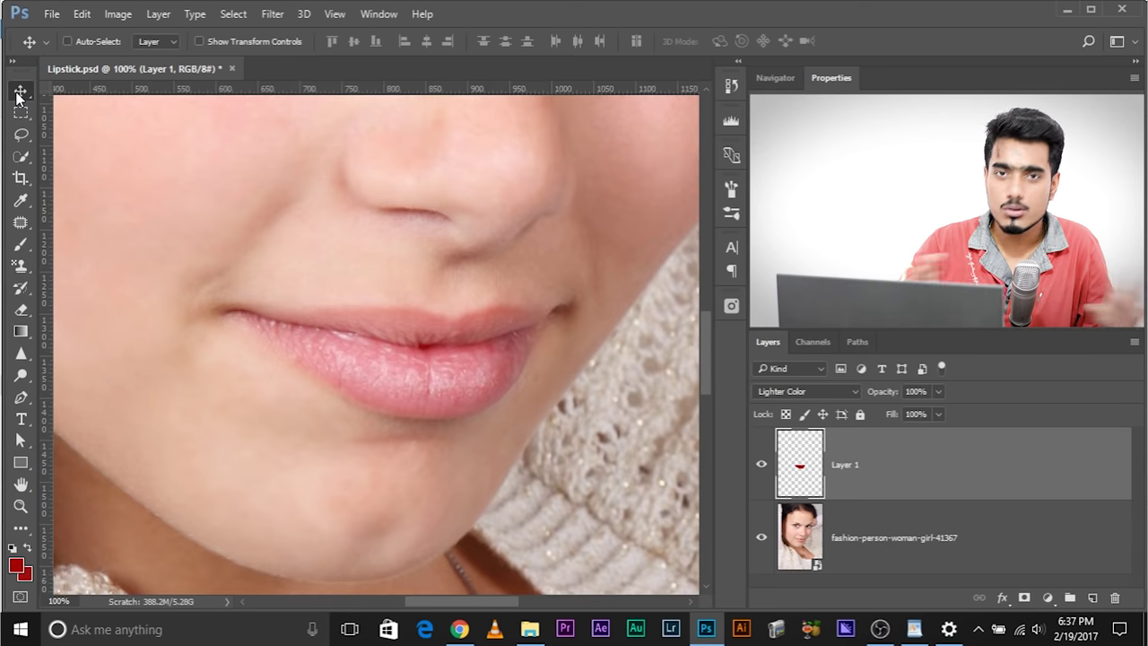
{"action": "left_click", "coordinate": [815, 390]}
{"action": "left_click", "coordinate": [812, 108]}
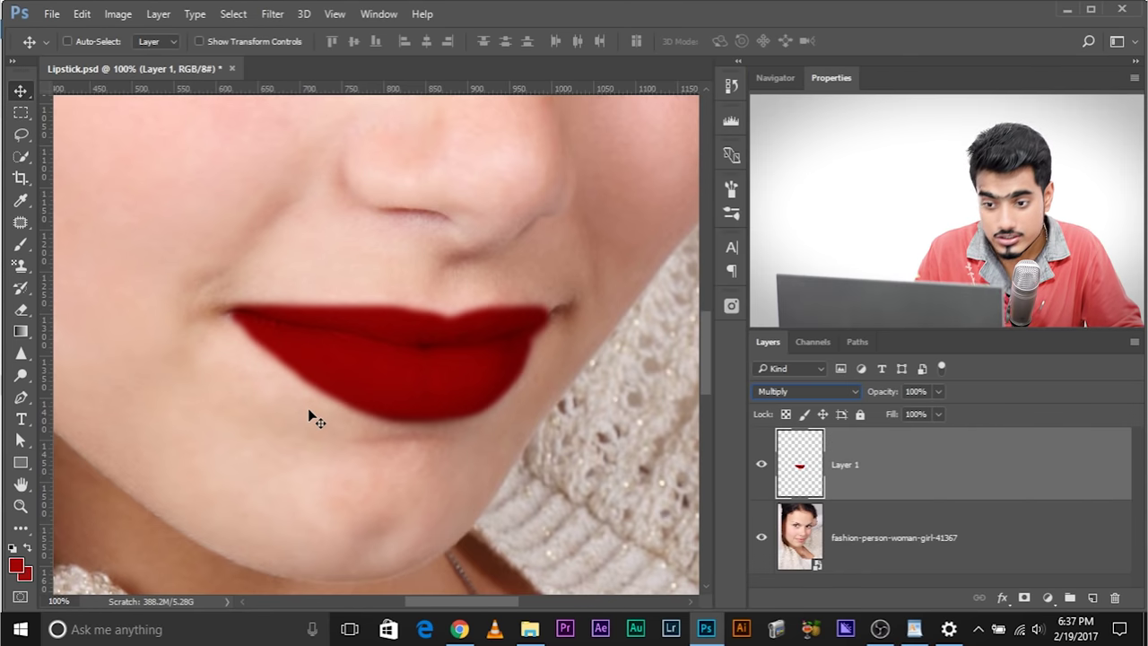